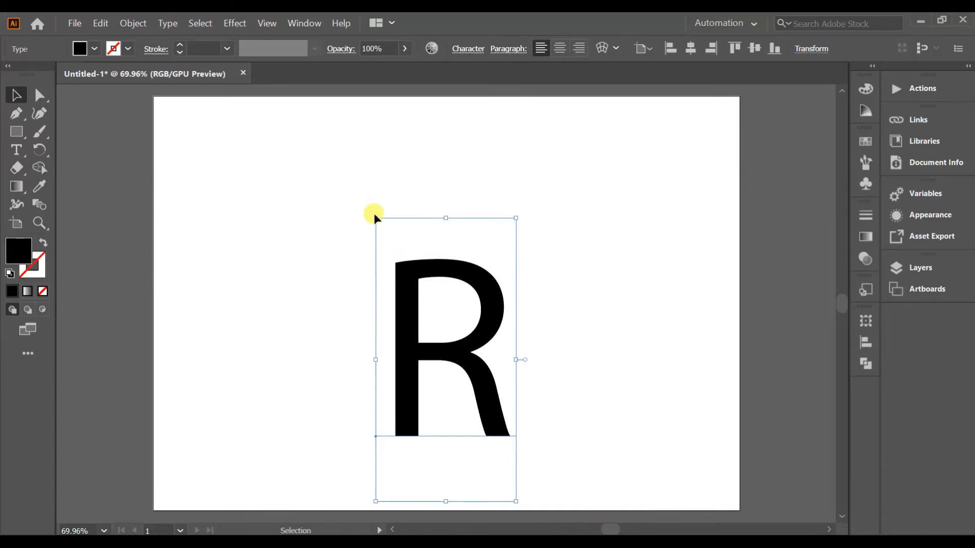
# - Enlarge the letter R to nearly fill the artboard's height and set its font to Humanst521 BT Bold
pyautogui.moveTo(376, 218); pyautogui.dragTo(272, 97)
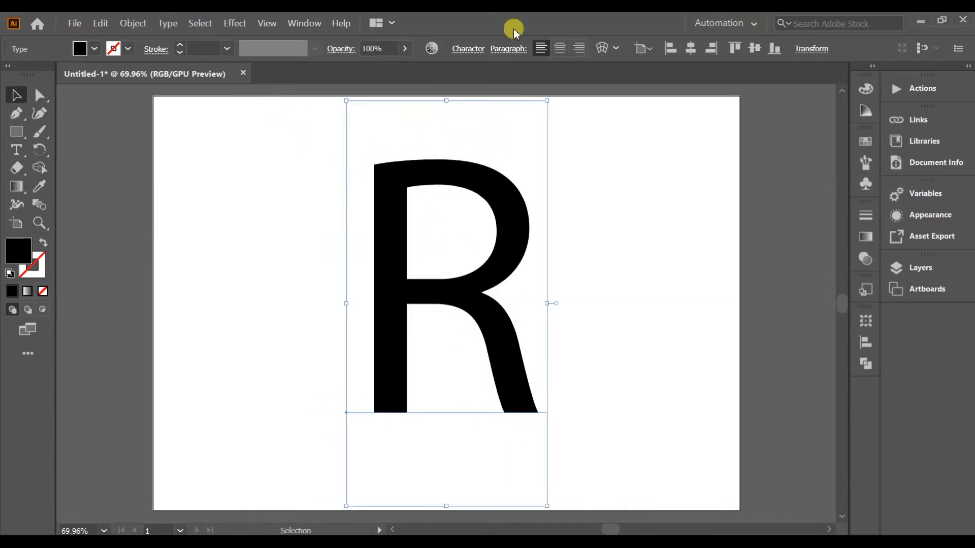
pyautogui.click(467, 51)
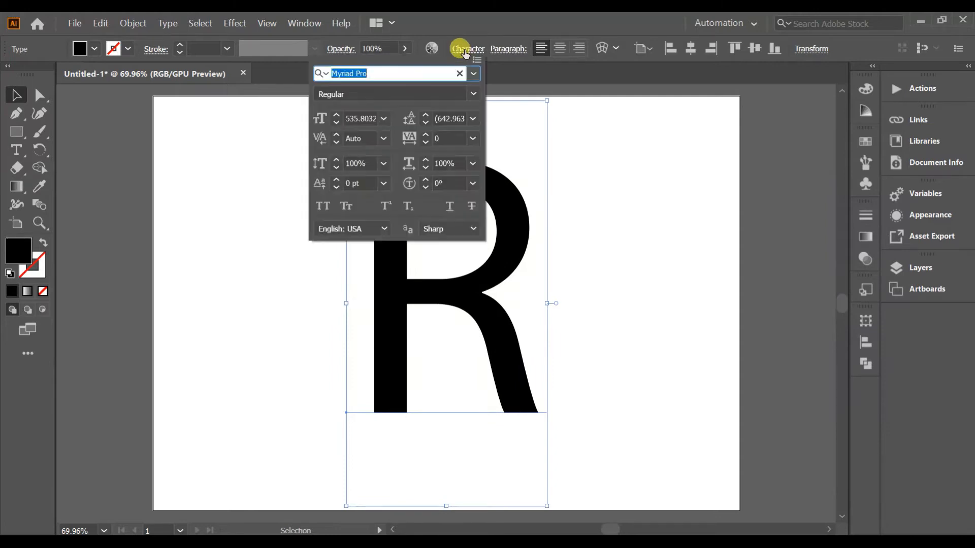
pyautogui.click(459, 73)
pyautogui.write('h')
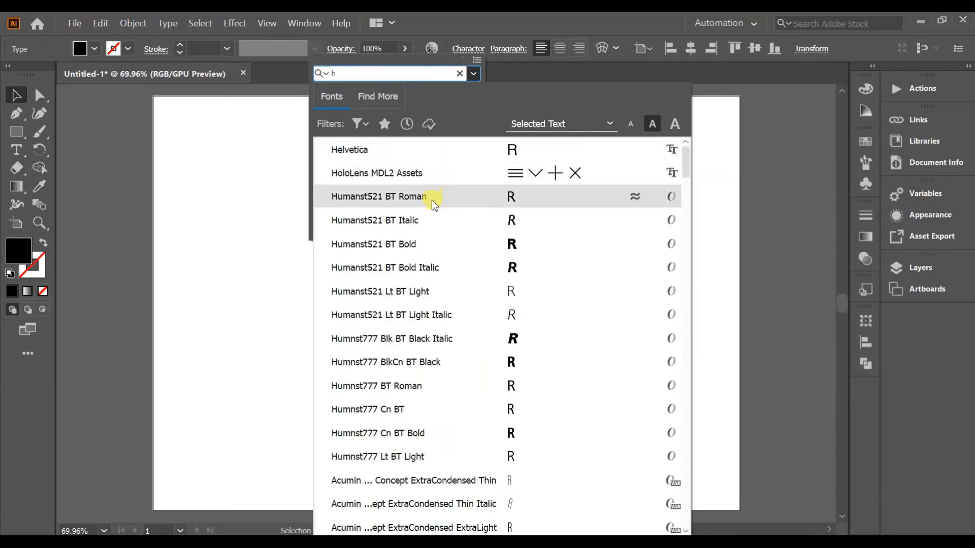
pyautogui.click(419, 245)
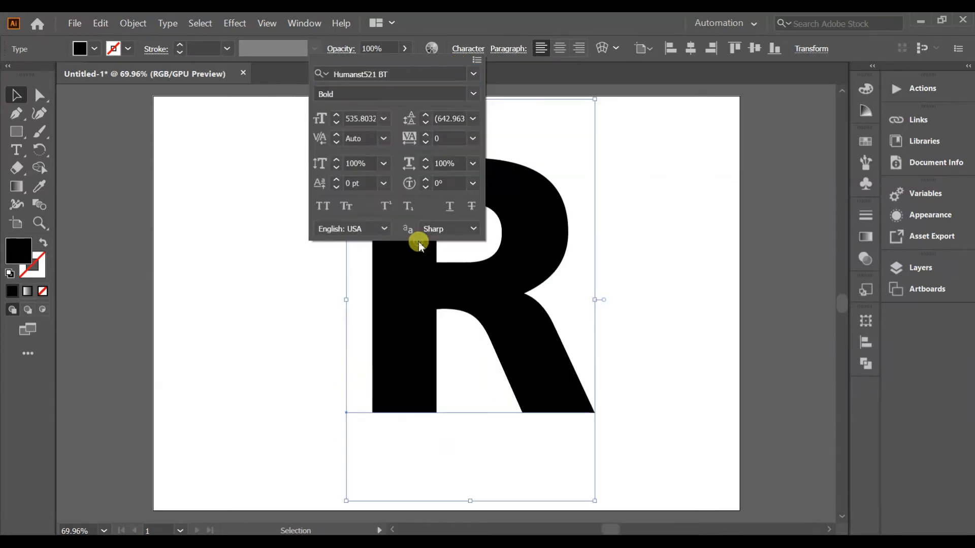
pyautogui.click(251, 227)
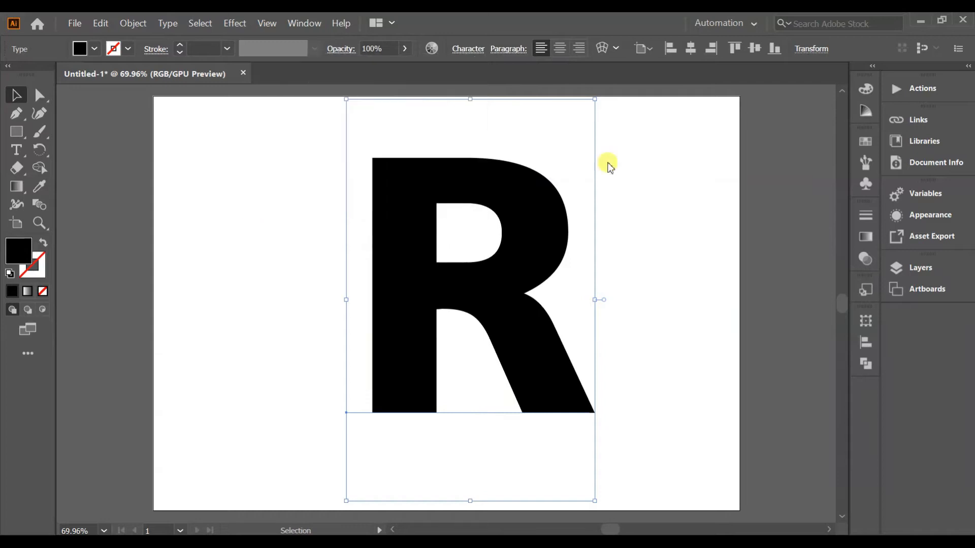
# - Centre the letter horizontally and vertically on the artboard and convert it to outlines
pyautogui.click(686, 50)
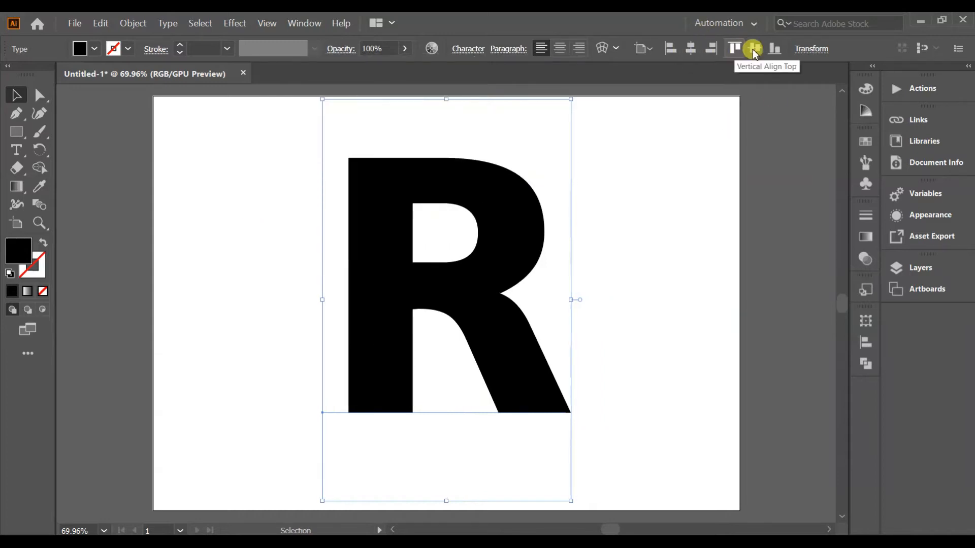
pyautogui.click(755, 48)
pyautogui.rightClick(354, 258)
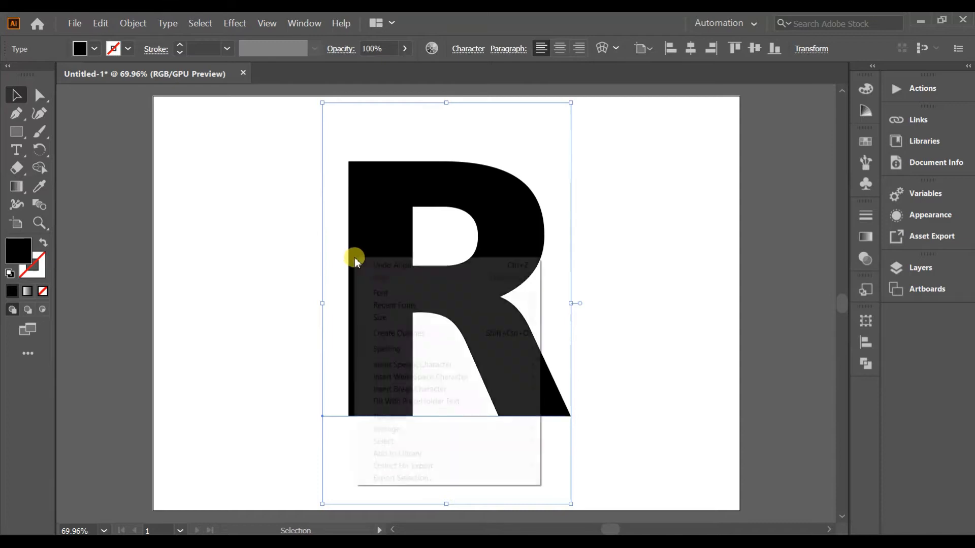
pyautogui.click(390, 333)
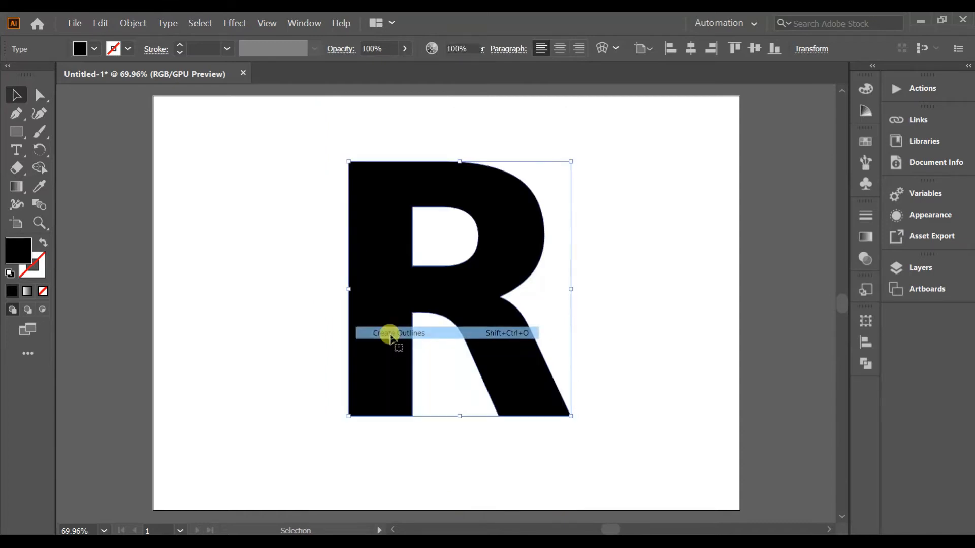
# - Ungroup the outlined R and swap its fill and stroke, leaving a black outline without fill
pyautogui.rightClick(385, 305)
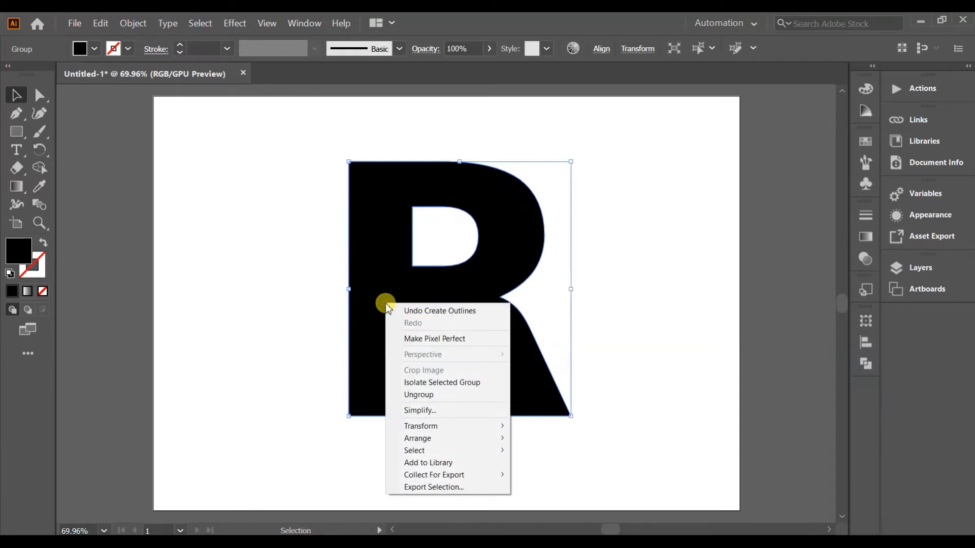
pyautogui.click(418, 395)
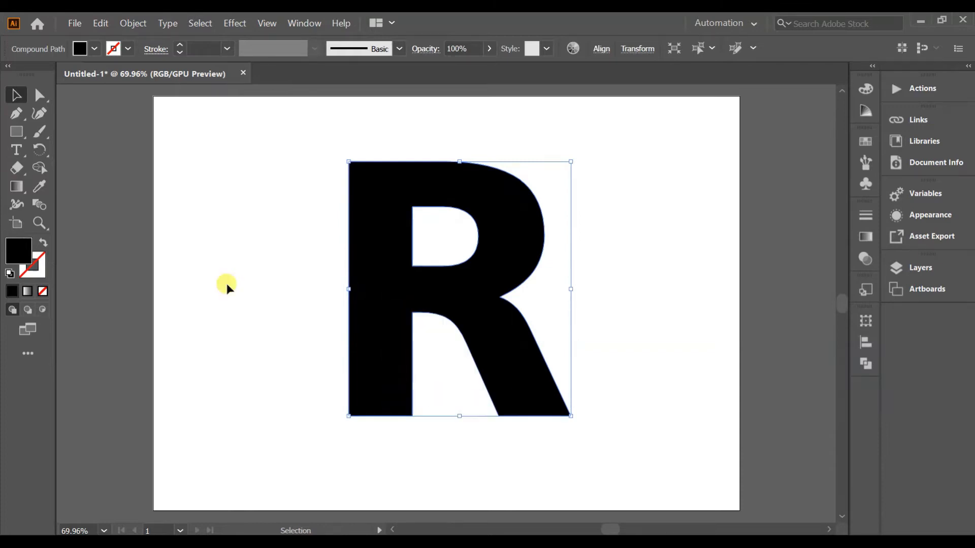
pyautogui.click(42, 242)
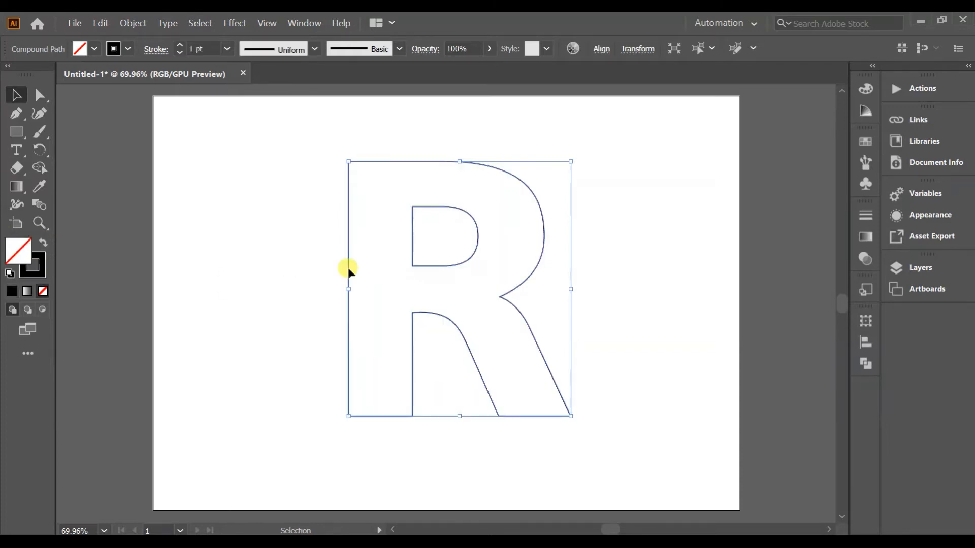
# - Isolate the R's compound path and delete the inner counter shape
pyautogui.doubleClick(418, 262)
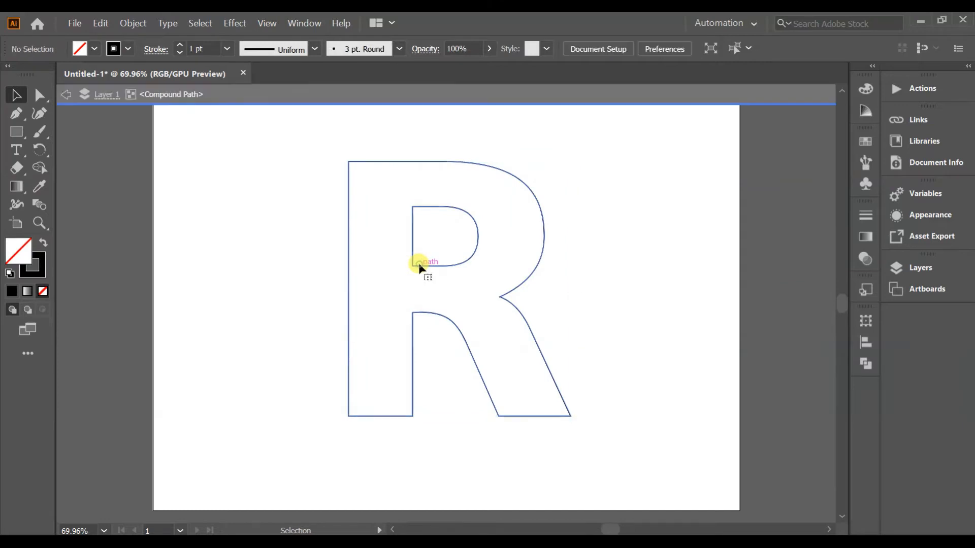
pyautogui.click(418, 263)
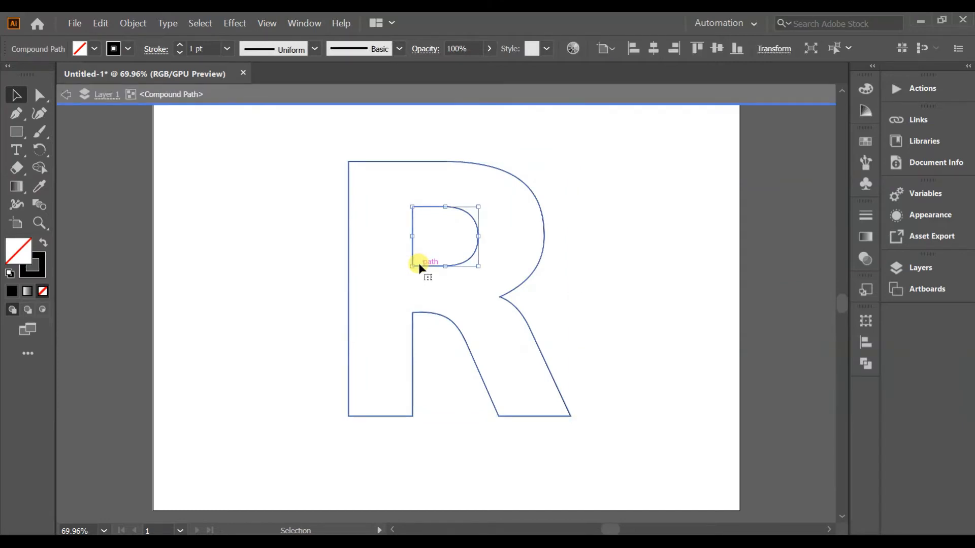
pyautogui.press('Delete')
# - Release the remaining R outline from its compound path and exit isolation mode
pyautogui.click(415, 314)
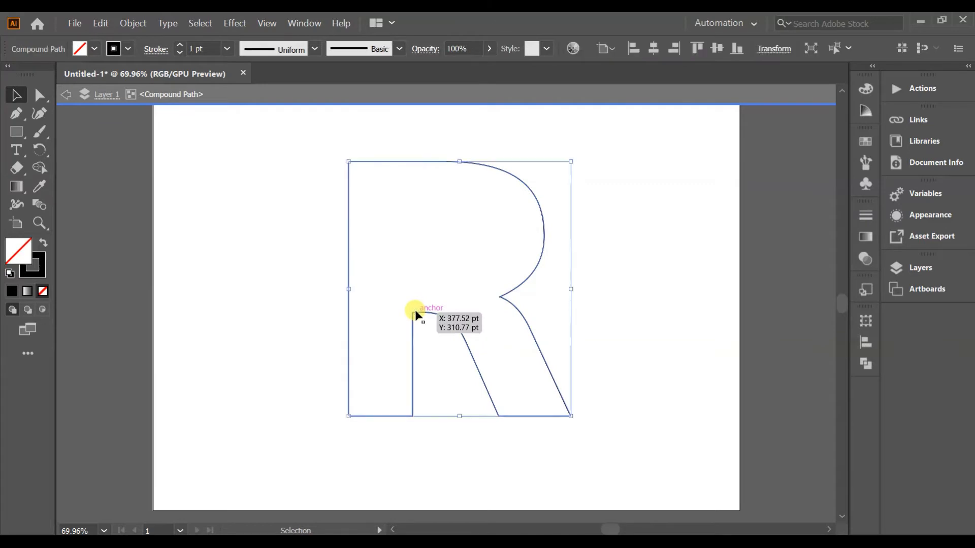
pyautogui.rightClick(415, 312)
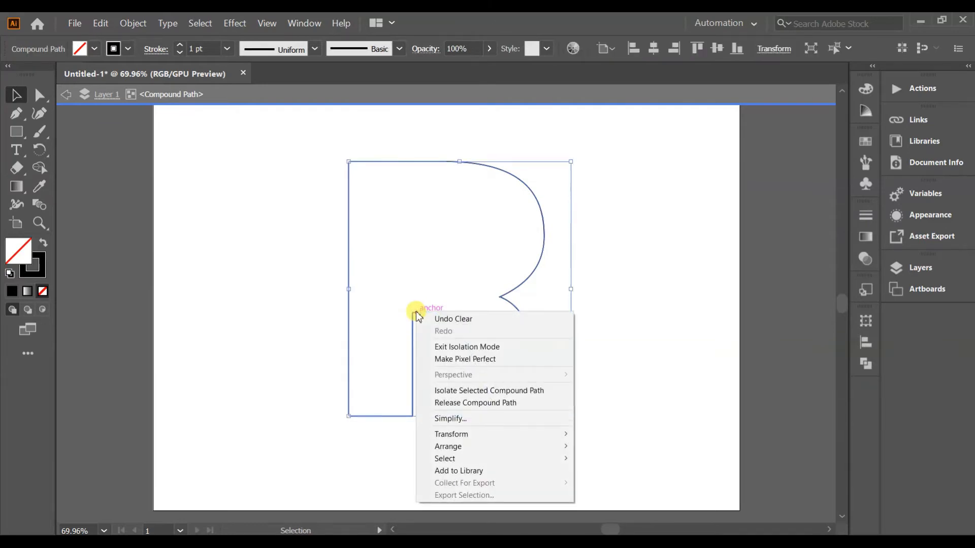
pyautogui.click(447, 405)
pyautogui.doubleClick(171, 203)
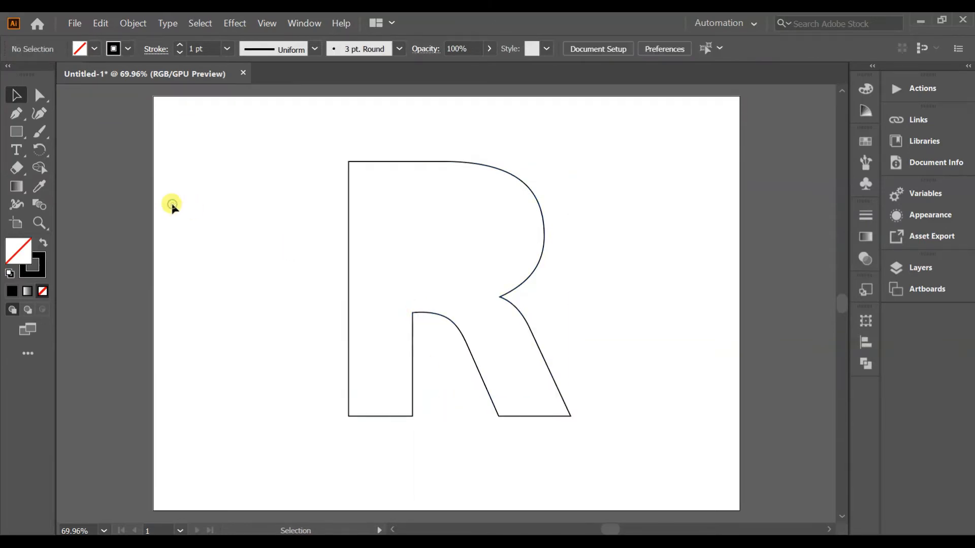
# - Cut the R's path at the anchor point on the lower-left corner of its stem
pyautogui.click(37, 94)
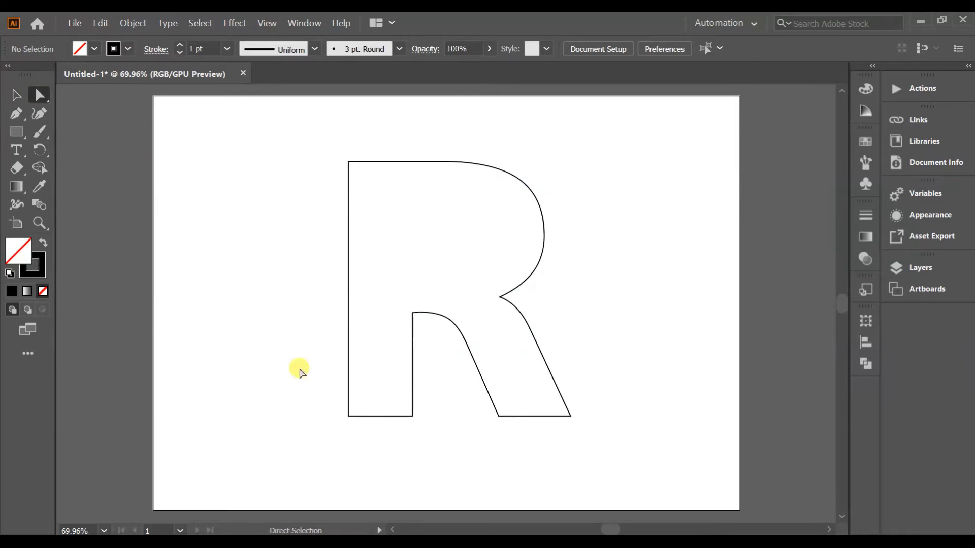
pyautogui.click(349, 418)
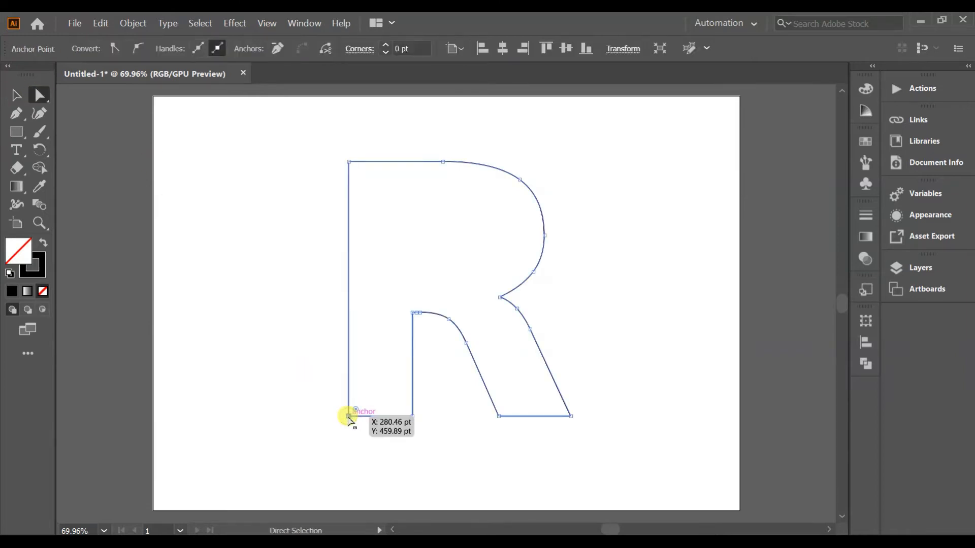
pyautogui.click(325, 50)
# - Test the cut by pulling the open end away from the stem's lower-left corner, undo the move and deselect the path
pyautogui.click(295, 260)
pyautogui.moveTo(348, 417); pyautogui.dragTo(288, 406)
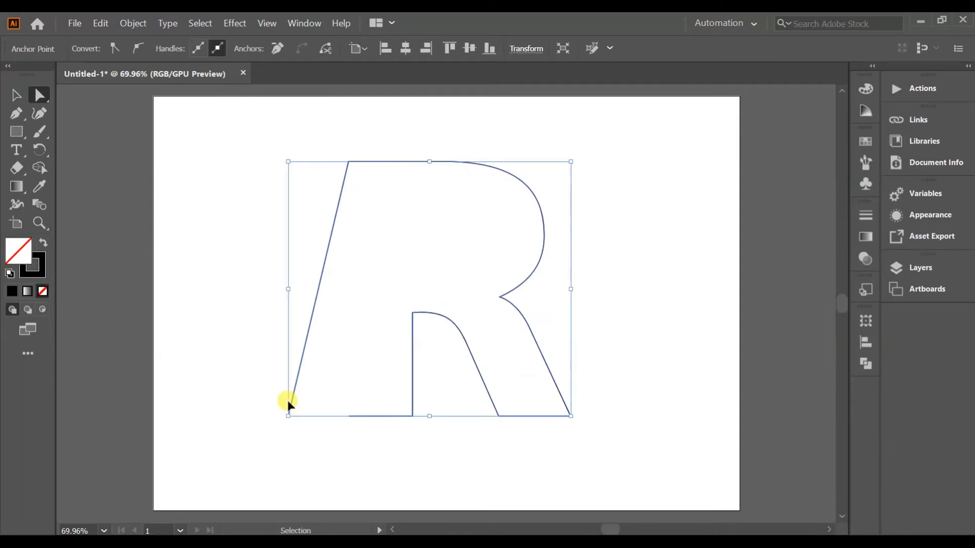
pyautogui.hotkey('ctrl', 'z')
pyautogui.click(273, 369)
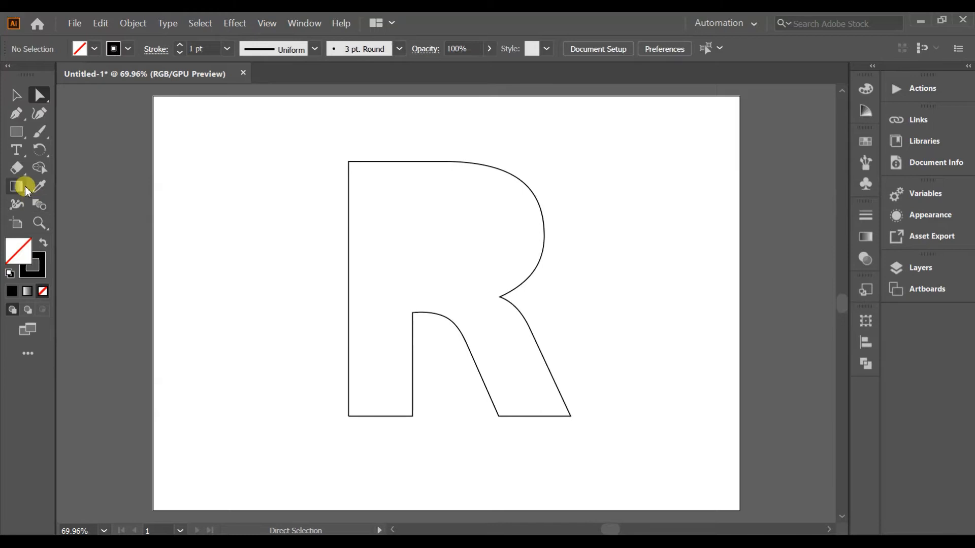
# - Draw a small circle with the Ellipse tool in the empty area above and to the left of the R
pyautogui.click(26, 136)
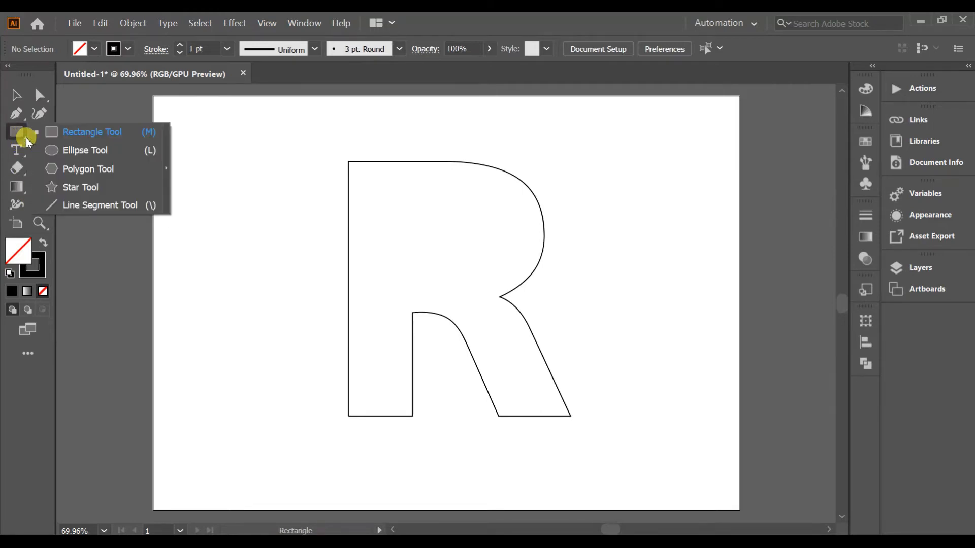
pyautogui.click(64, 151)
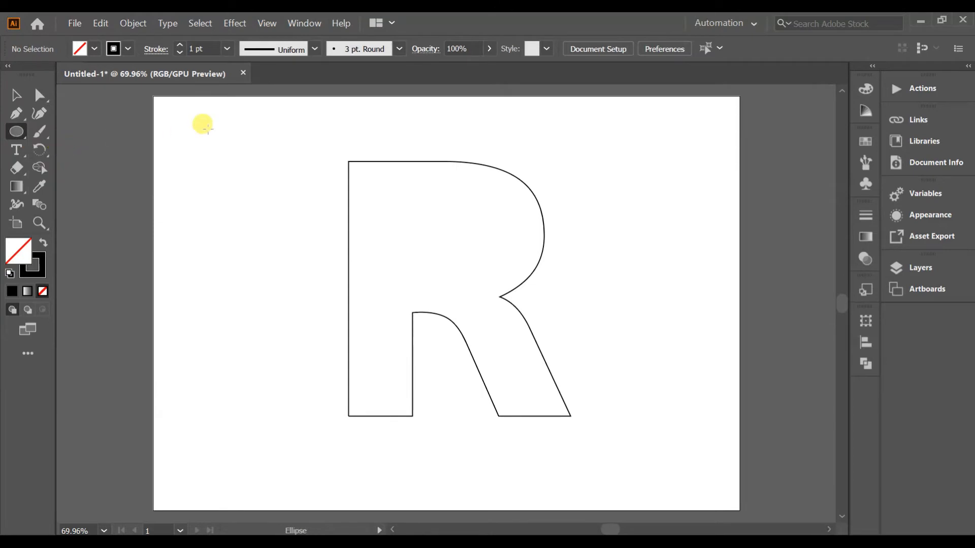
pyautogui.moveTo(210, 131); pyautogui.dragTo(231, 152)
pyautogui.click(14, 95)
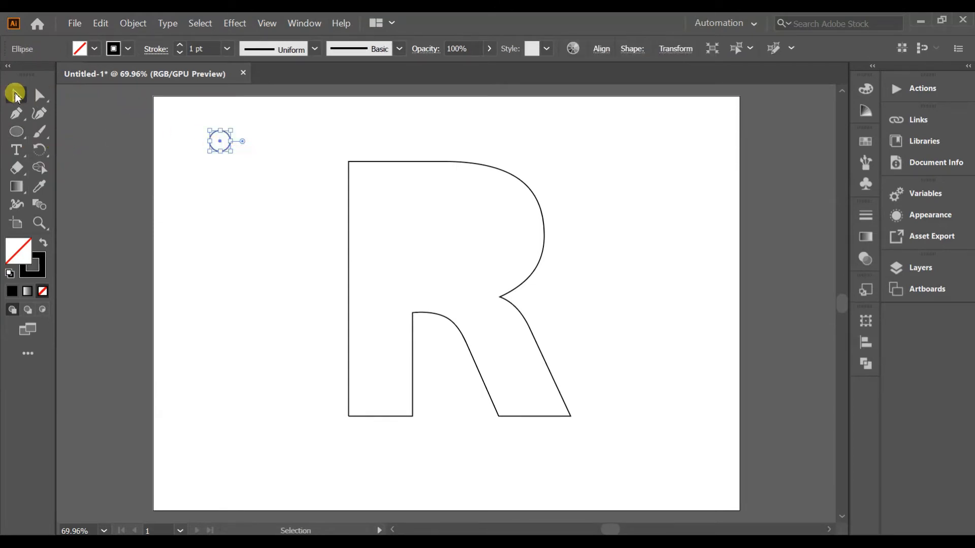
# - Swap the circle's stroke and fill and apply the Gold Dust gradient preset to the fill
pyautogui.click(43, 244)
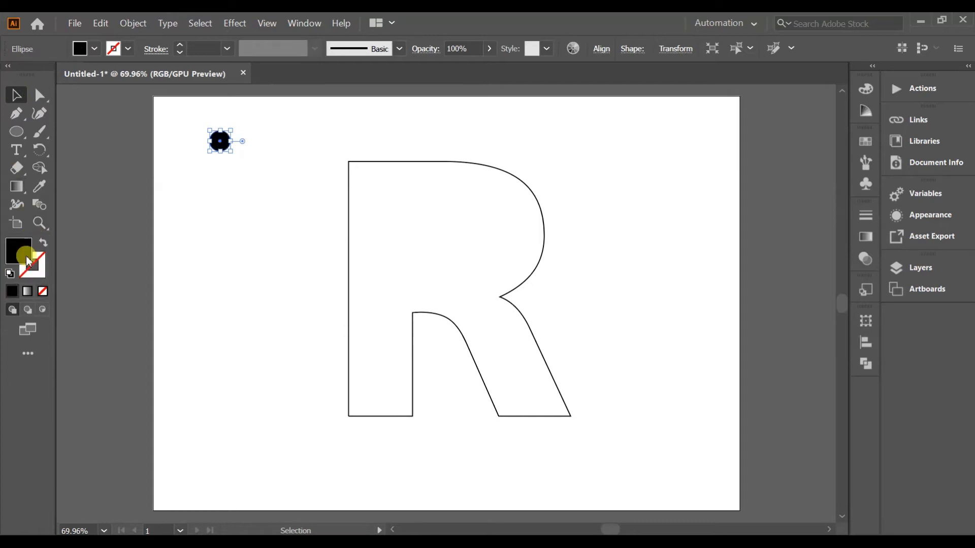
pyautogui.click(28, 294)
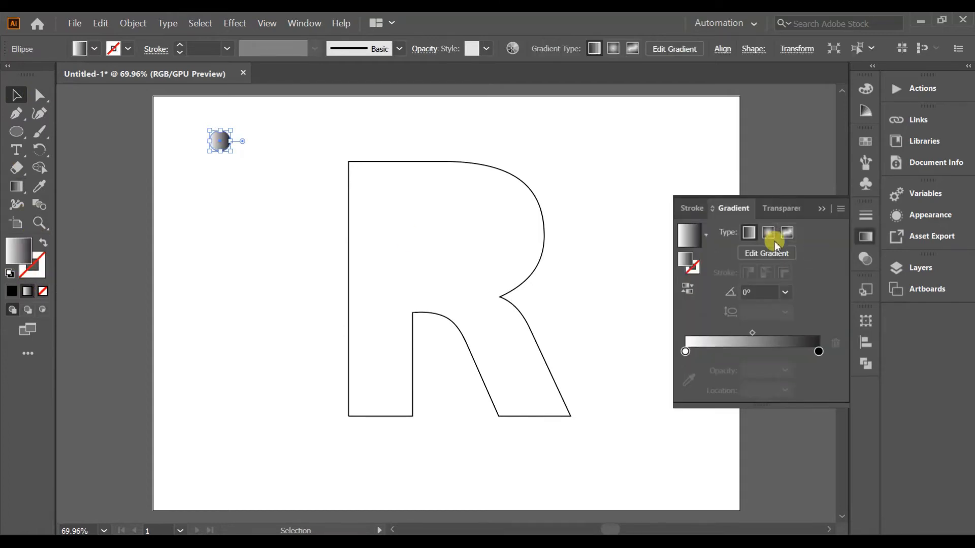
pyautogui.click(705, 237)
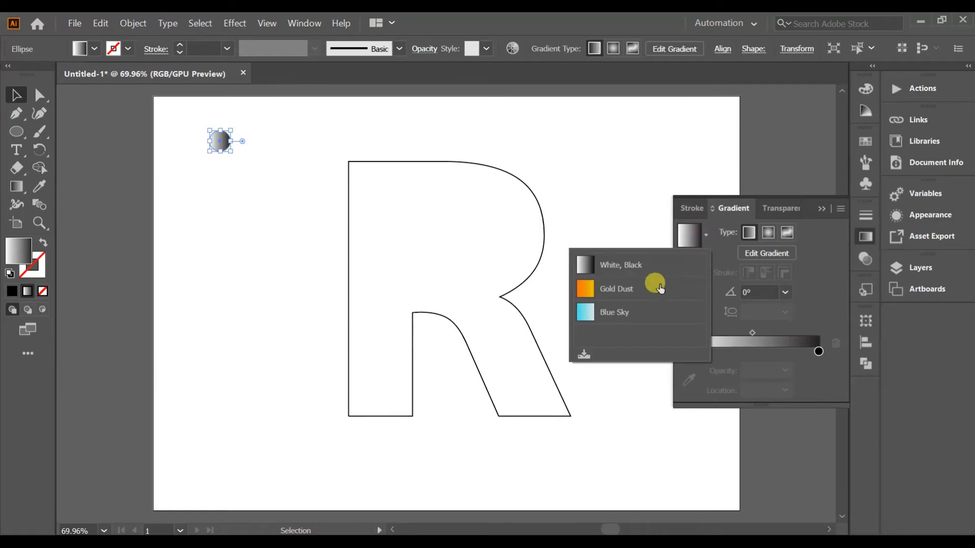
pyautogui.click(615, 292)
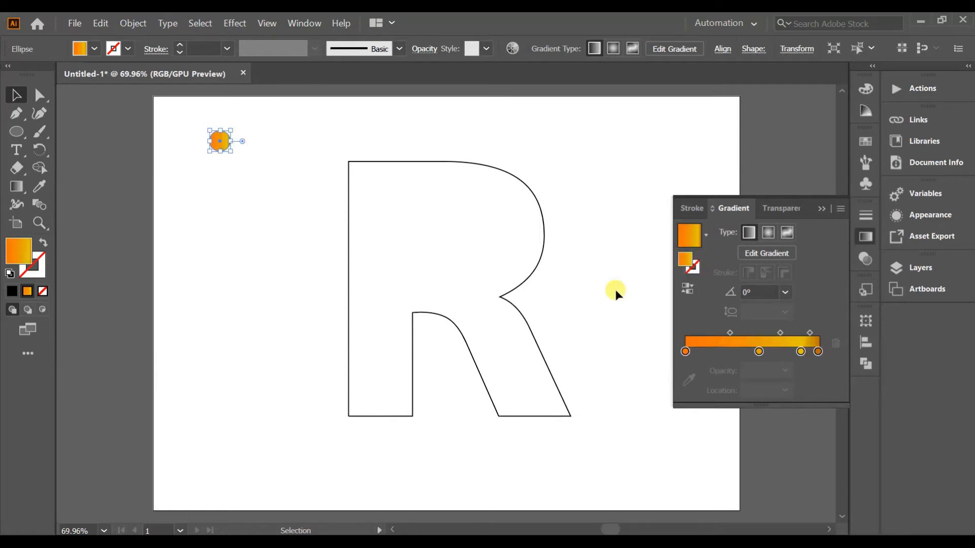
# - Remove the two middle colour stops from the circle's gradient, keeping only the start and end stops
pyautogui.click(758, 352)
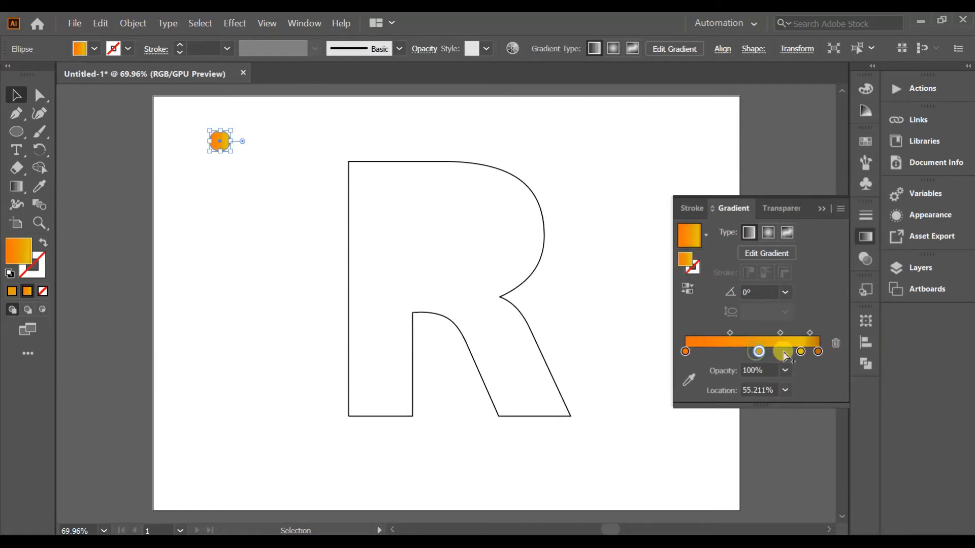
pyautogui.click(836, 345)
pyautogui.moveTo(800, 352); pyautogui.dragTo(805, 485)
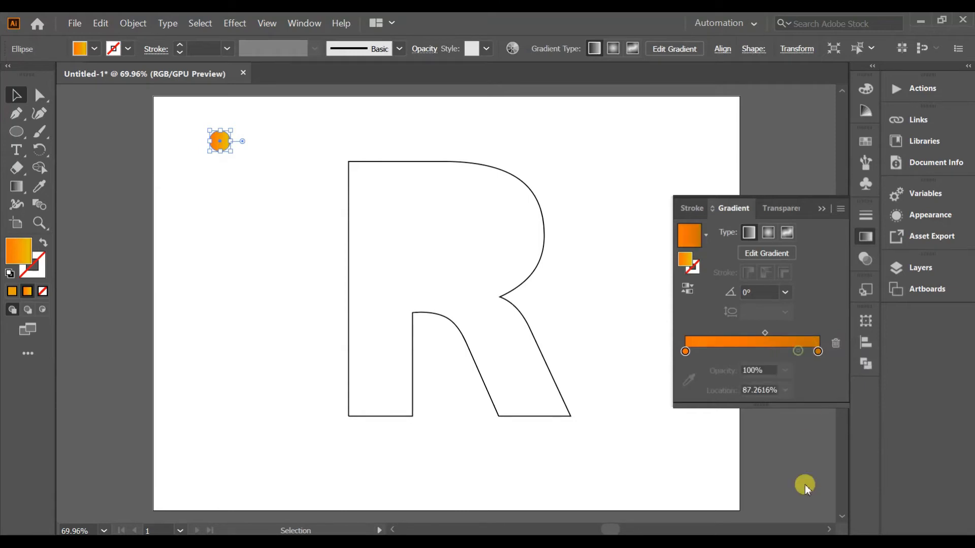
# - Set the gradient's start stop to green with RGB values 55, 255, 60
pyautogui.click(685, 353)
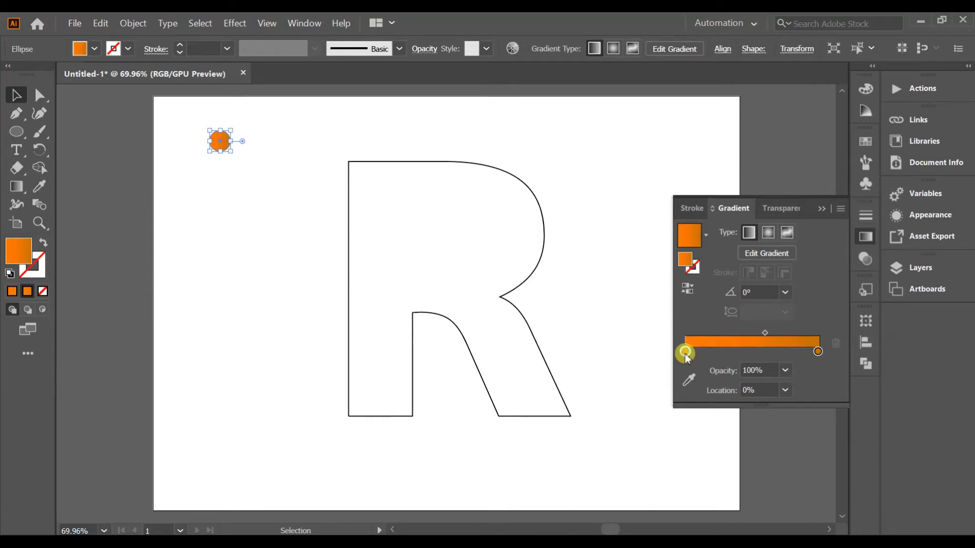
pyautogui.doubleClick(686, 353)
pyautogui.moveTo(730, 439); pyautogui.dragTo(708, 401)
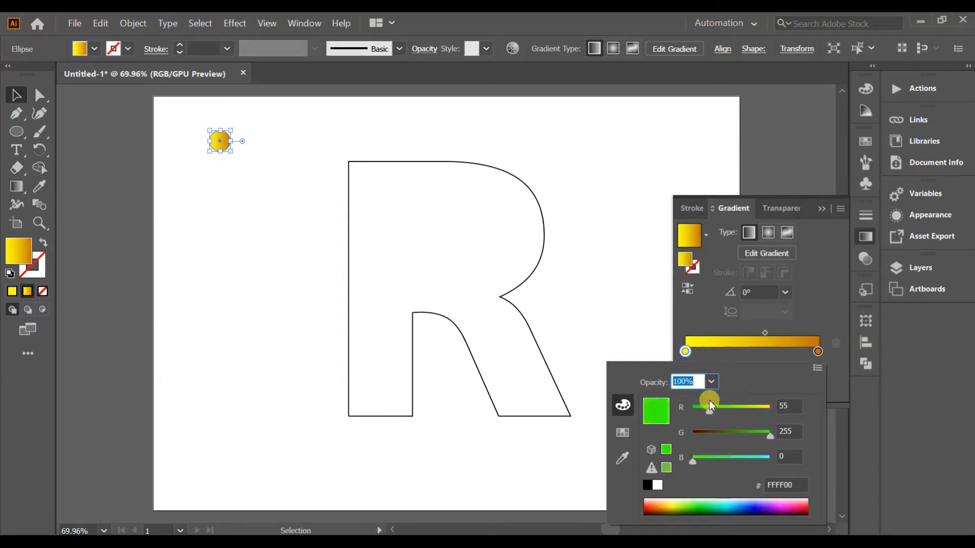
pyautogui.moveTo(692, 464); pyautogui.dragTo(711, 464)
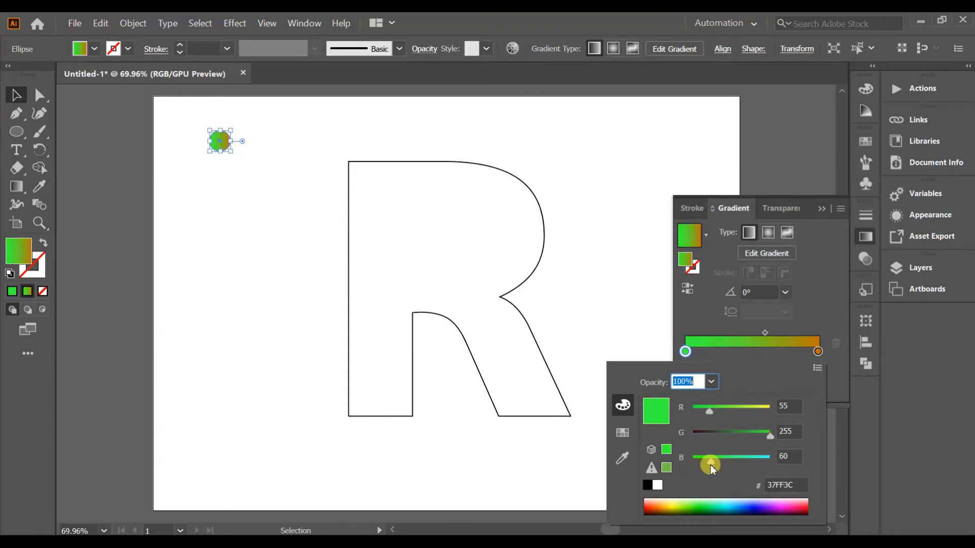
# - Change the gradient's end stop to a bright blue by adjusting its RGB values
pyautogui.click(817, 351)
pyautogui.doubleClick(818, 351)
pyautogui.moveTo(724, 446); pyautogui.dragTo(770, 435)
pyautogui.moveTo(693, 462); pyautogui.dragTo(770, 460)
pyautogui.moveTo(751, 406); pyautogui.dragTo(689, 407)
pyautogui.moveTo(769, 439); pyautogui.dragTo(741, 431)
# - Shift the gradient's midpoint to about 54%, set its angle to 90°, and deselect the circle
pyautogui.moveTo(764, 334)
pyautogui.mouseDown()
pyautogui.moveTo(743, 334)
pyautogui.moveTo(755, 330)
pyautogui.mouseUp()
pyautogui.click(784, 292)
pyautogui.click(800, 88)
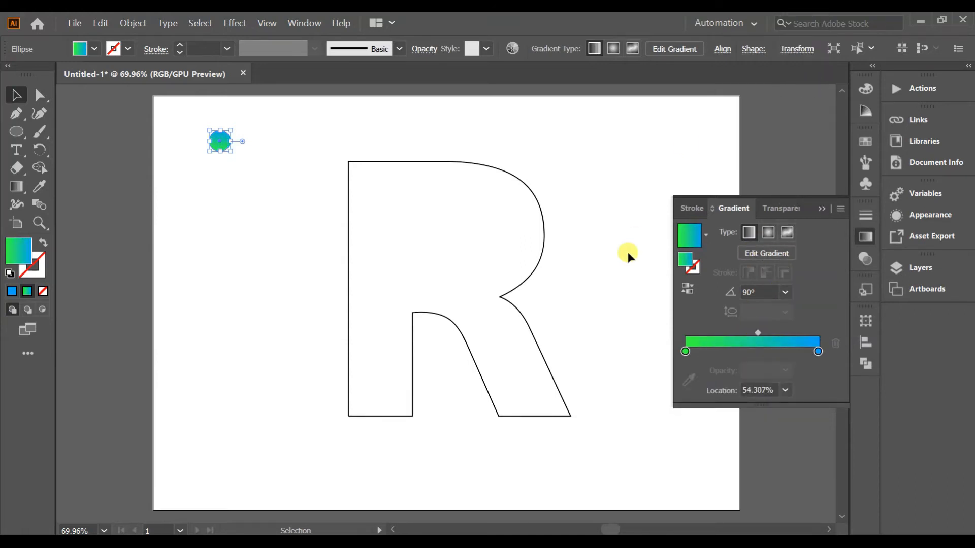
pyautogui.click(634, 240)
pyautogui.click(821, 209)
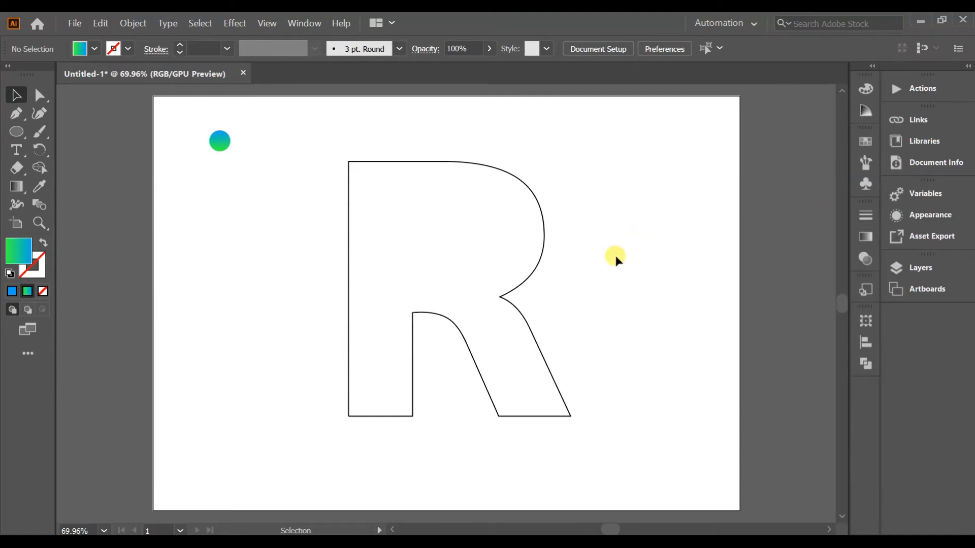
# - Duplicate the gradient circle and place the copy straight below the original, level with the base of the R
pyautogui.click(224, 135)
pyautogui.hotkey('ctrl', 'c')
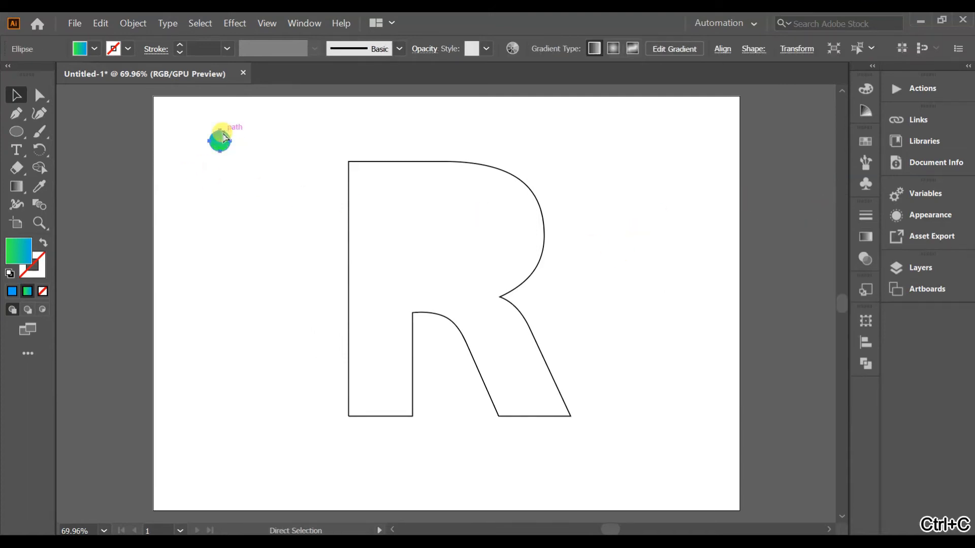
pyautogui.hotkey('ctrl', 'f')
pyautogui.moveTo(222, 133); pyautogui.dragTo(202, 405)
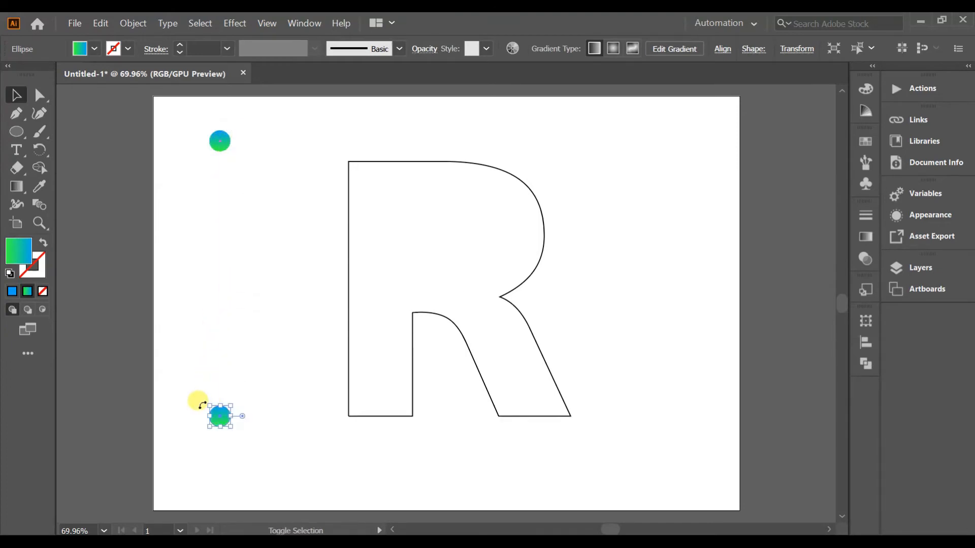
pyautogui.click(93, 230)
# - Blend the upper gradient circle with its lower copy using the Blend tool
pyautogui.click(40, 206)
pyautogui.click(219, 142)
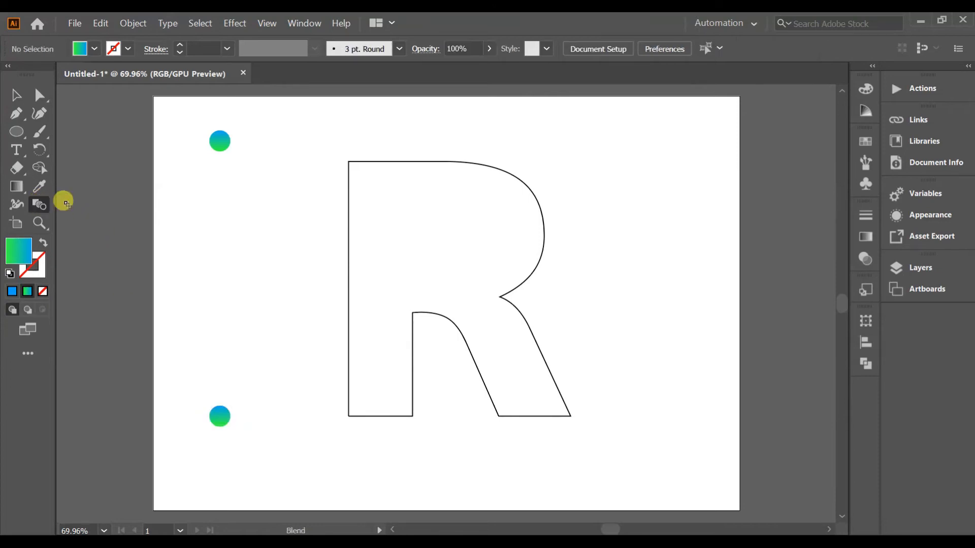
pyautogui.click(219, 417)
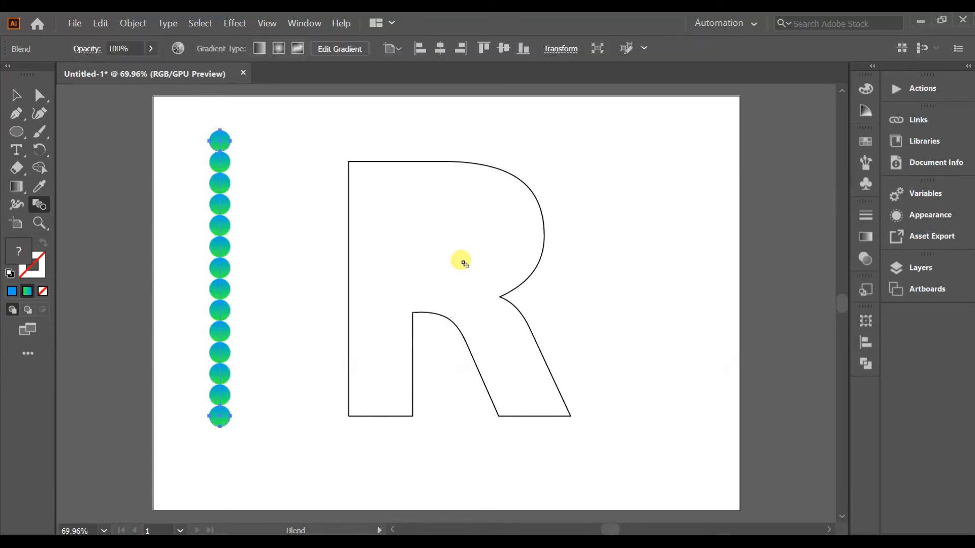
# - Set the circle blend's spacing to a Specified Distance of 1.5 pt with the preview turned on
pyautogui.doubleClick(41, 205)
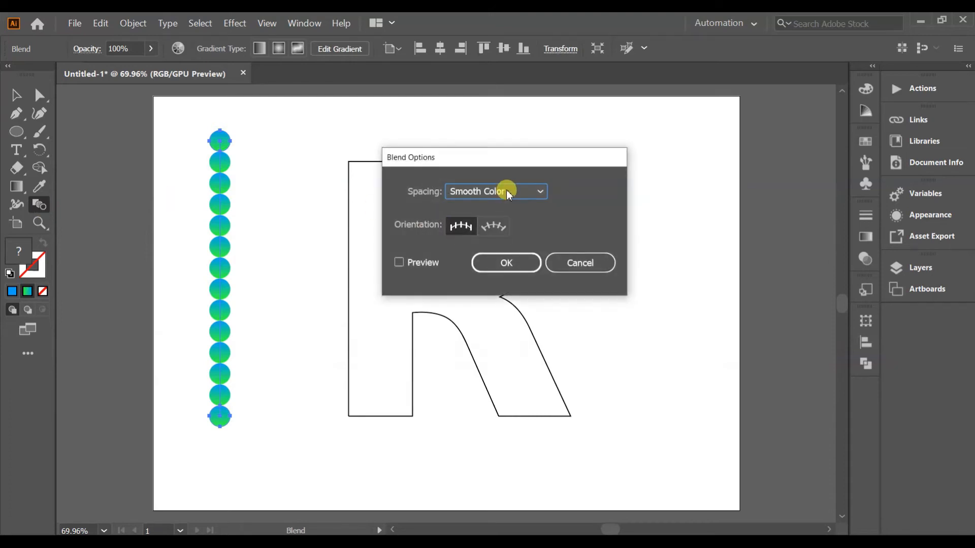
pyautogui.click(400, 262)
pyautogui.click(524, 194)
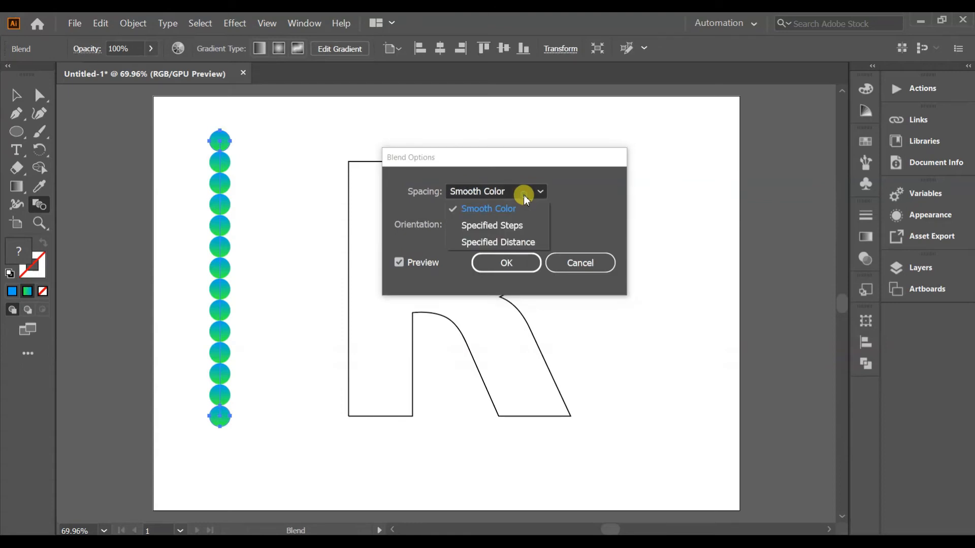
pyautogui.click(500, 242)
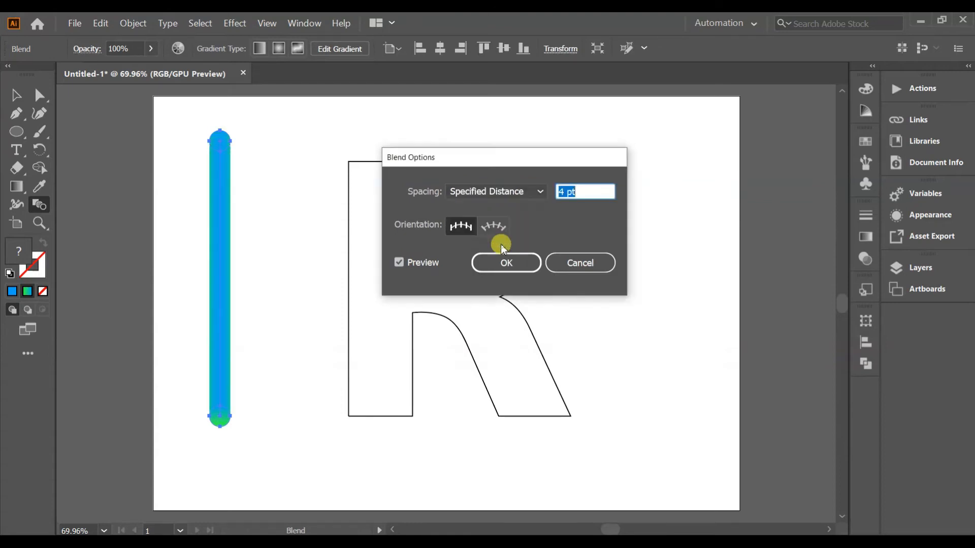
pyautogui.click(573, 190)
pyautogui.press('BackSpace')
pyautogui.press('BackSpace')
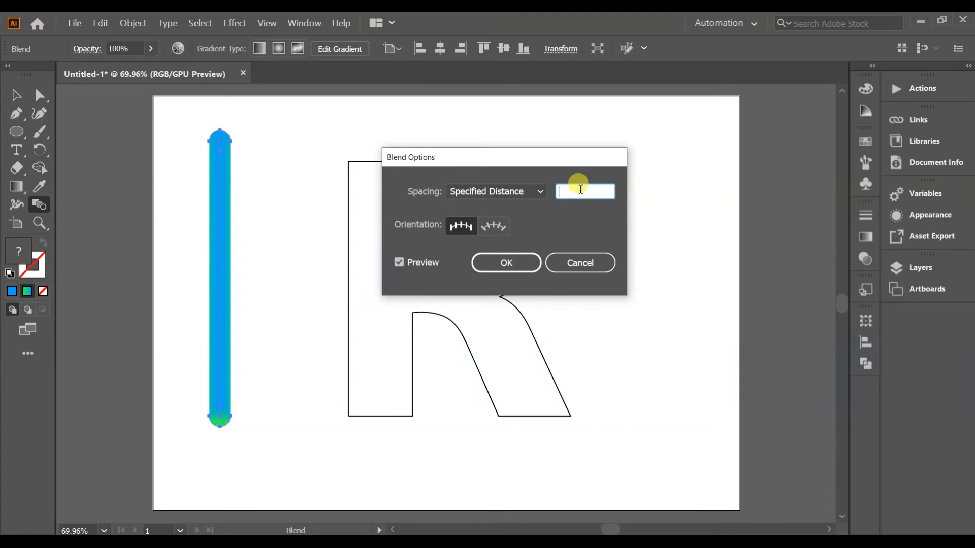
pyautogui.write('1.5')
pyautogui.press('Tab')
pyautogui.click(510, 262)
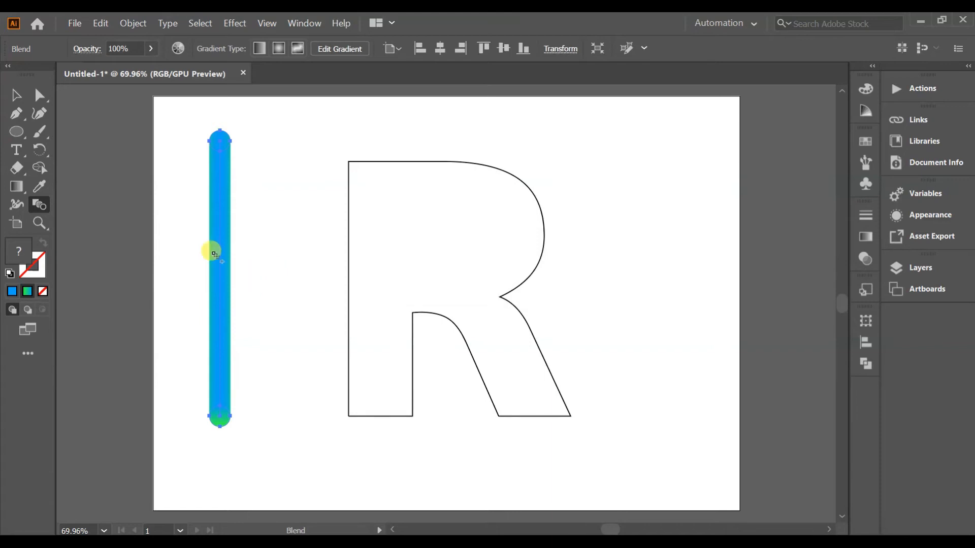
# - Select the blend together with the R path and replace the blend's spine with the letter outline
pyautogui.click(15, 94)
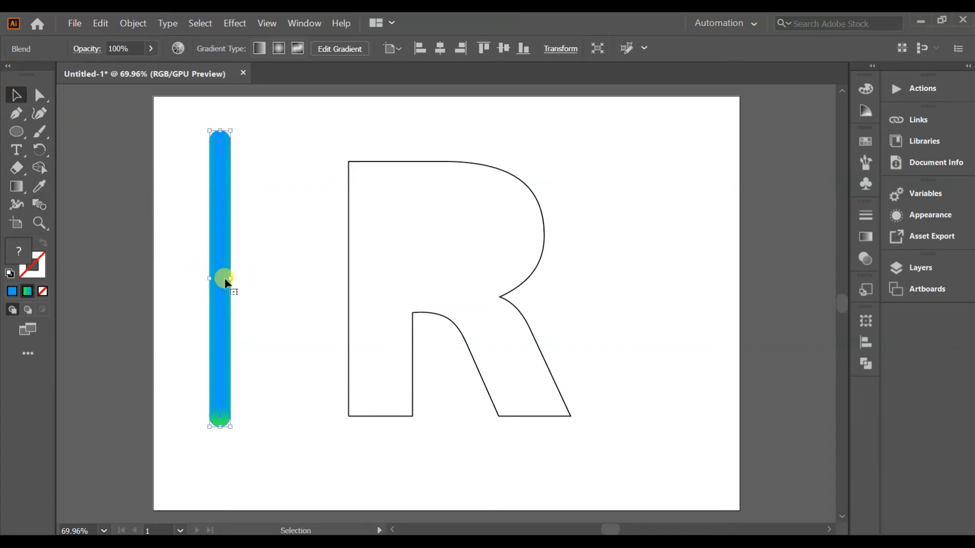
pyautogui.keyDown('shift'); pyautogui.click(348, 188); pyautogui.keyUp('shift')
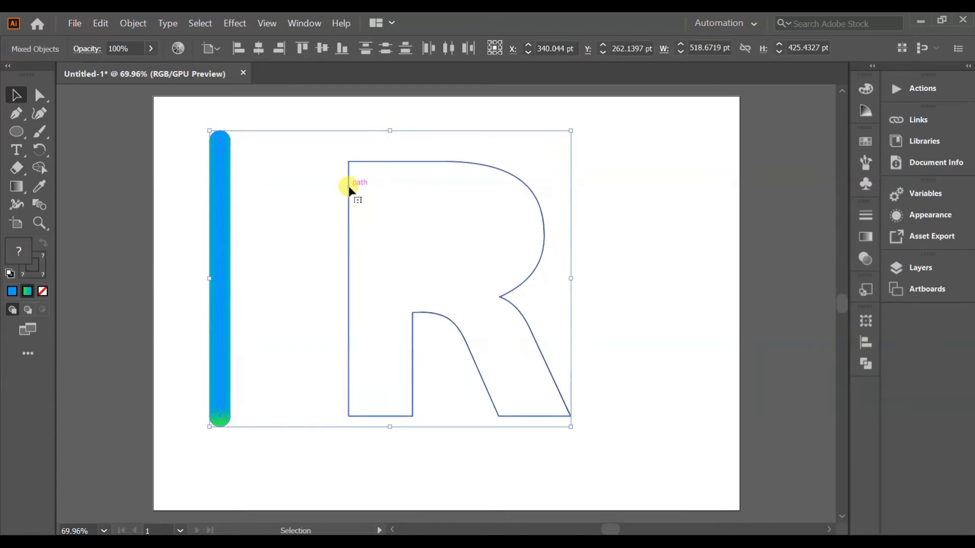
pyautogui.click(134, 25)
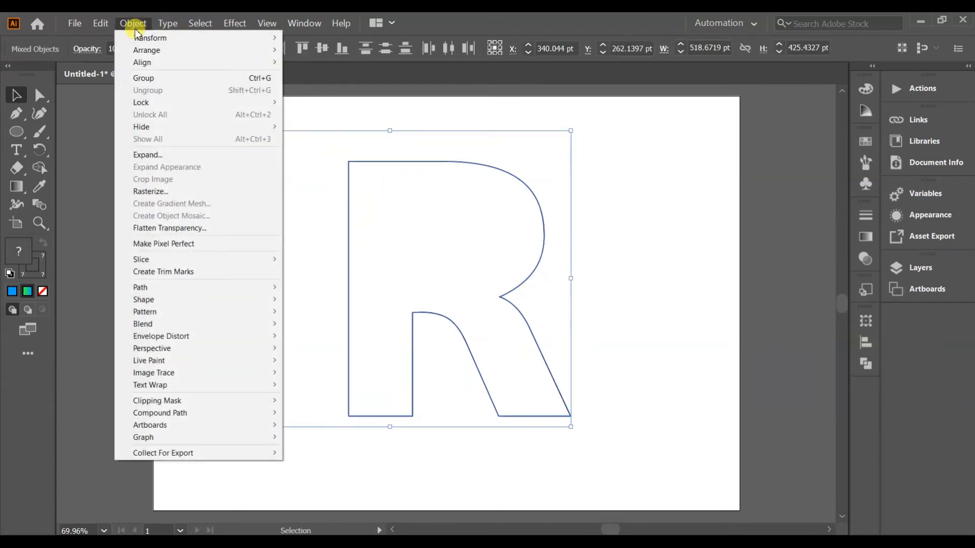
pyautogui.moveTo(145, 334)
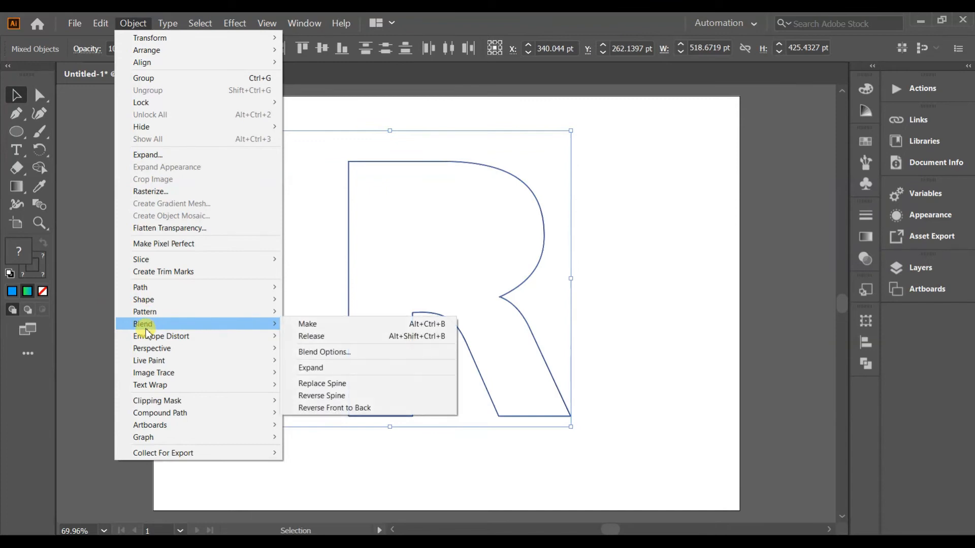
pyautogui.click(334, 384)
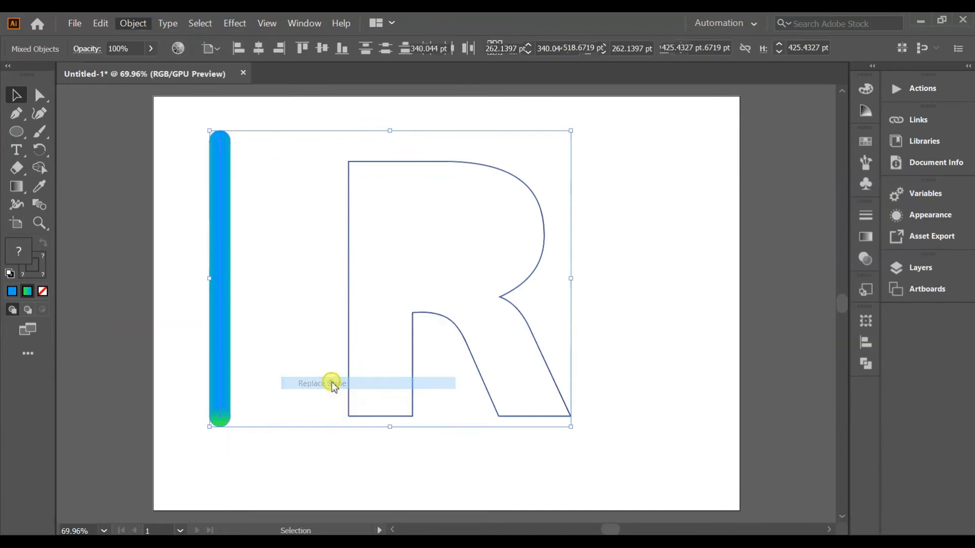
# - Apply a Roughen effect to the R blend with a relative size of 90% and a detail of 100 per inch, and deselect it
pyautogui.click(234, 24)
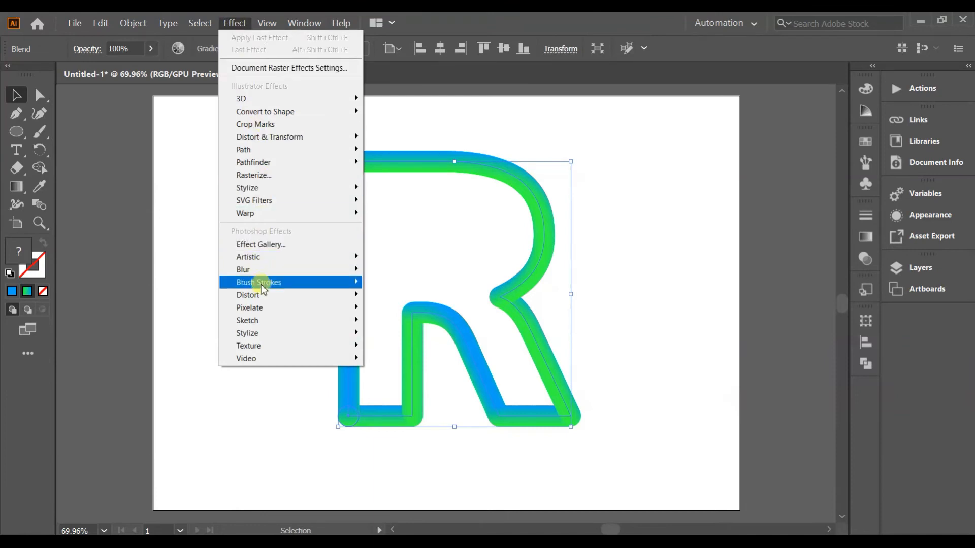
pyautogui.moveTo(279, 137)
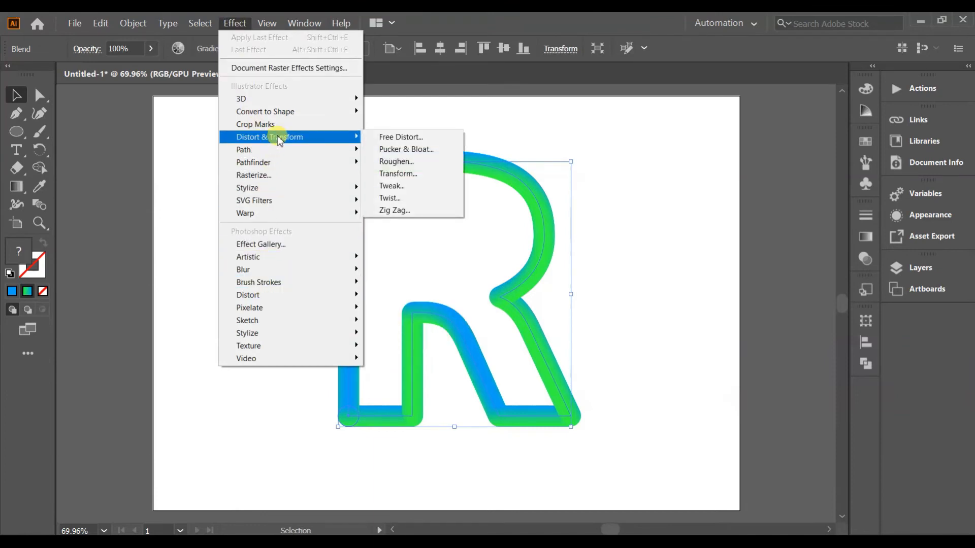
pyautogui.click(399, 161)
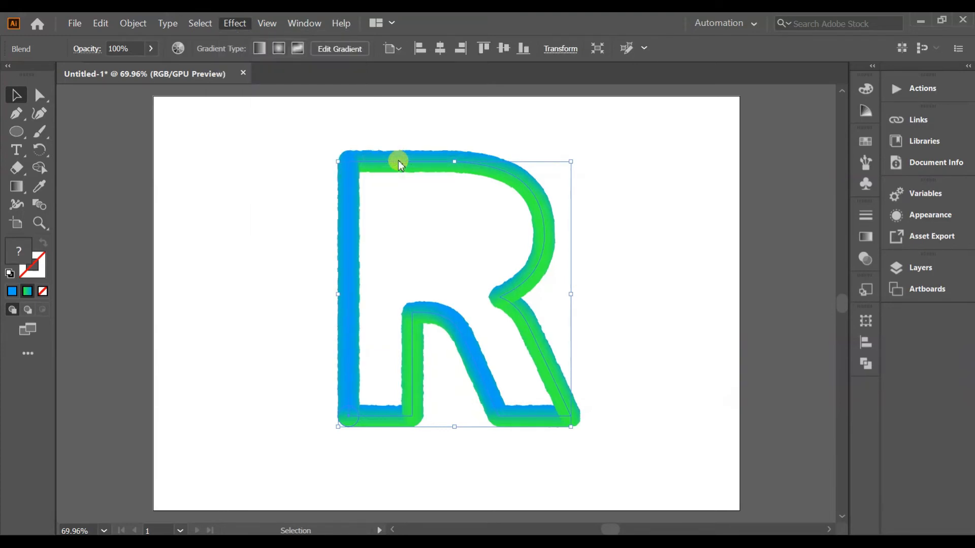
pyautogui.moveTo(663, 191); pyautogui.dragTo(707, 195)
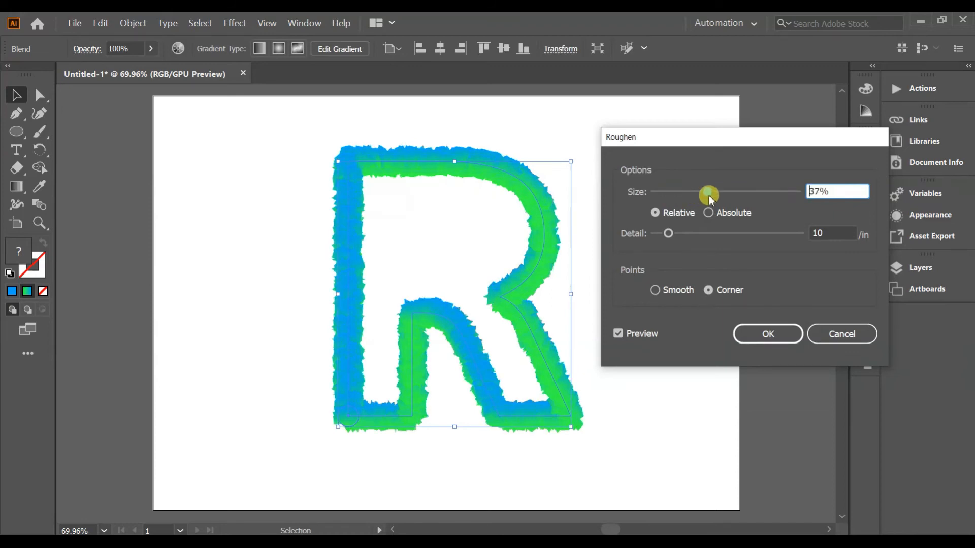
pyautogui.moveTo(668, 233); pyautogui.dragTo(799, 237)
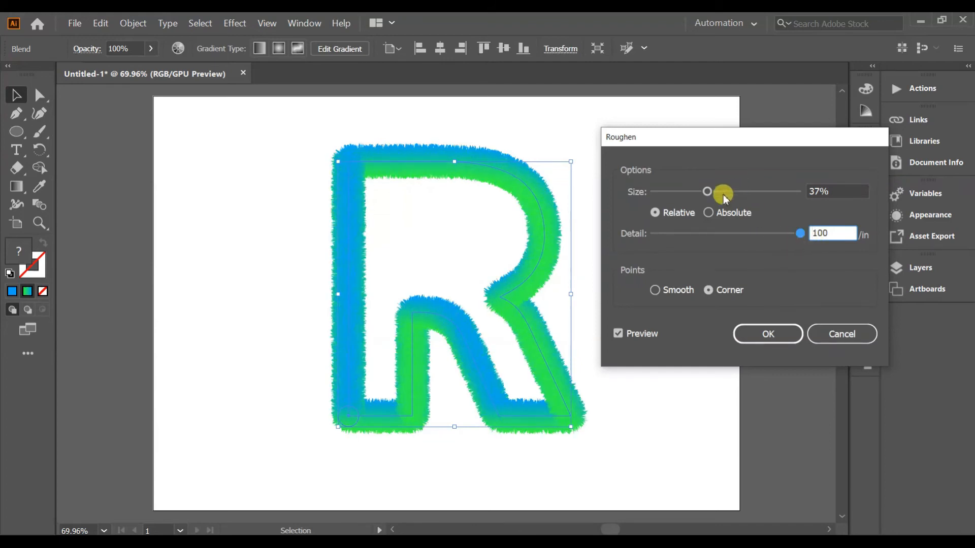
pyautogui.moveTo(707, 191); pyautogui.dragTo(739, 194)
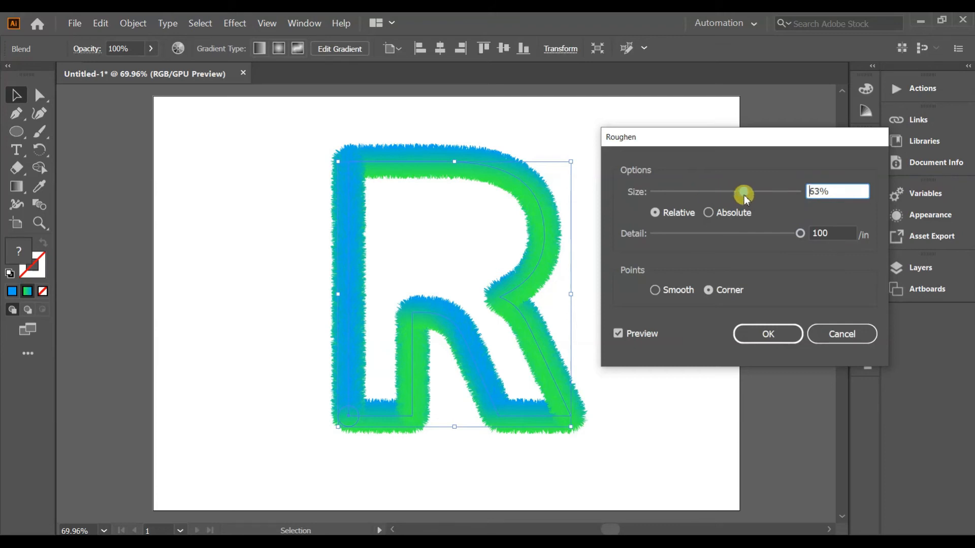
pyautogui.moveTo(745, 193); pyautogui.dragTo(782, 191)
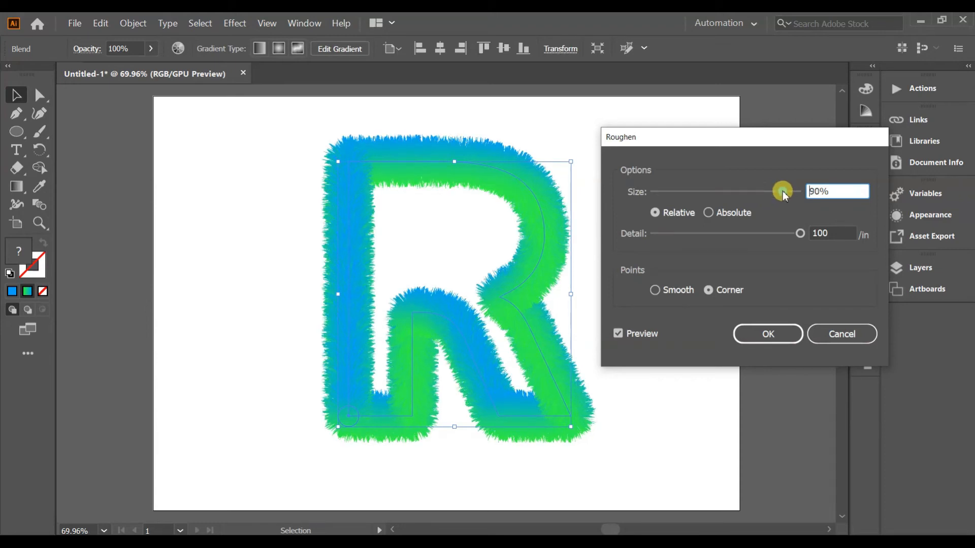
pyautogui.click(655, 290)
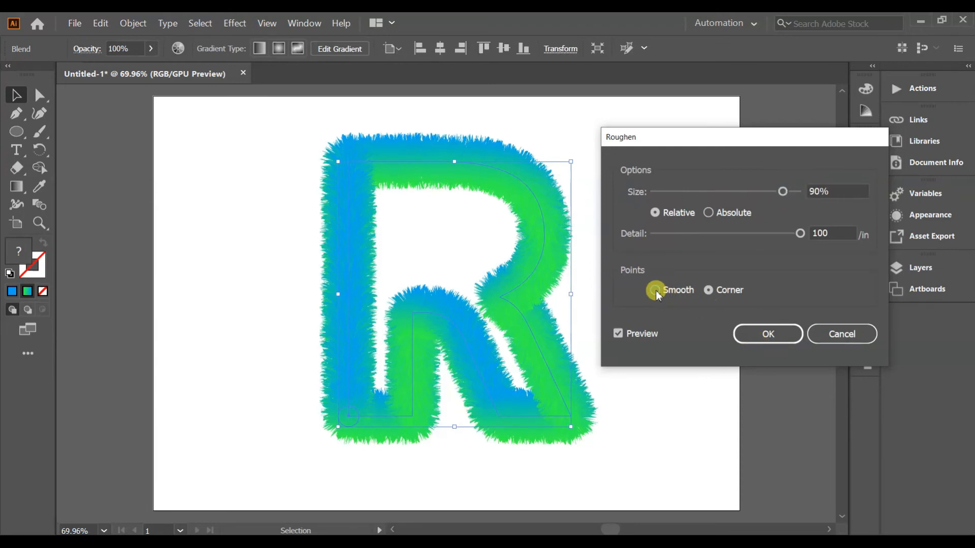
pyautogui.click(766, 339)
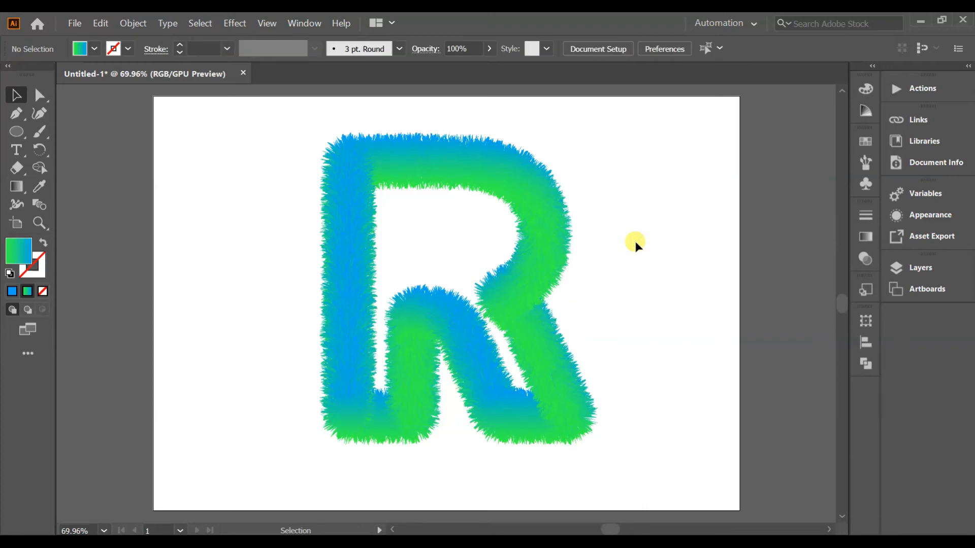
# - Isolate the blend, try moving its end circle away from the R's lower-left corner, undo the move, and exit isolation
pyautogui.click(533, 273)
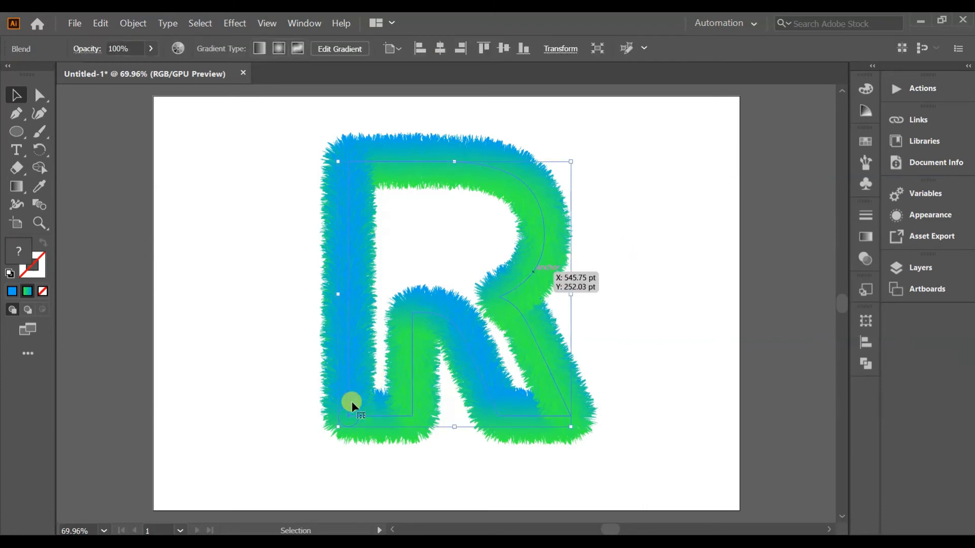
pyautogui.click(346, 416)
pyautogui.doubleClick(346, 415)
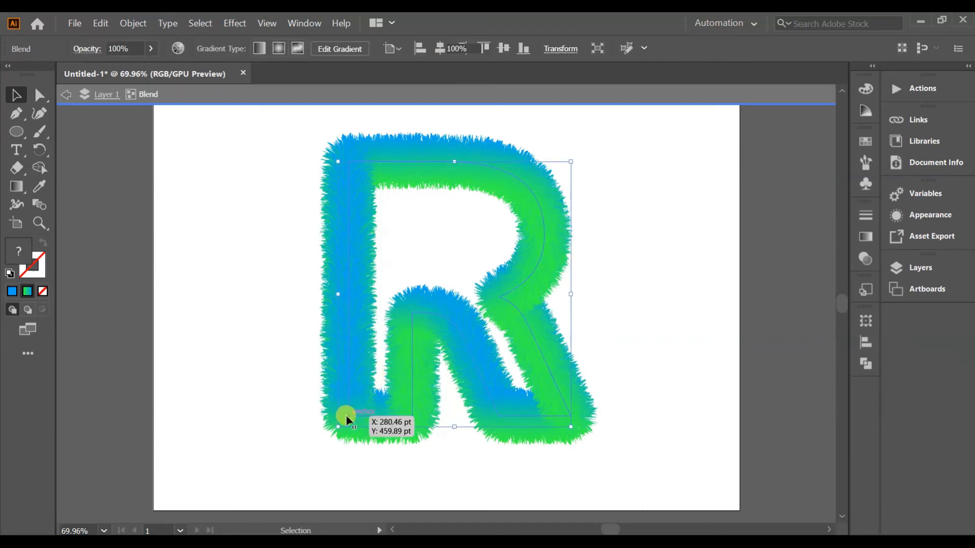
pyautogui.click(348, 418)
pyautogui.click(347, 415)
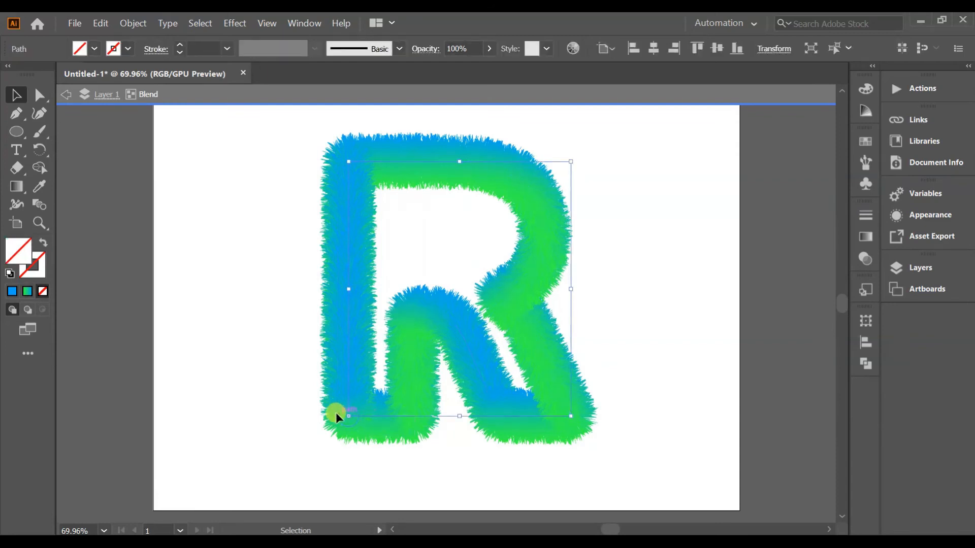
pyautogui.click(336, 412)
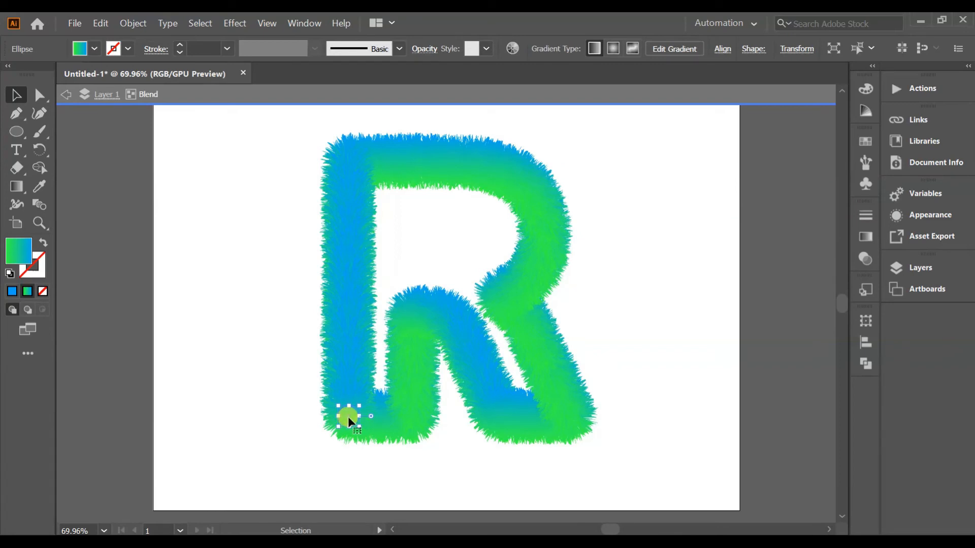
pyautogui.moveTo(348, 416); pyautogui.dragTo(280, 416)
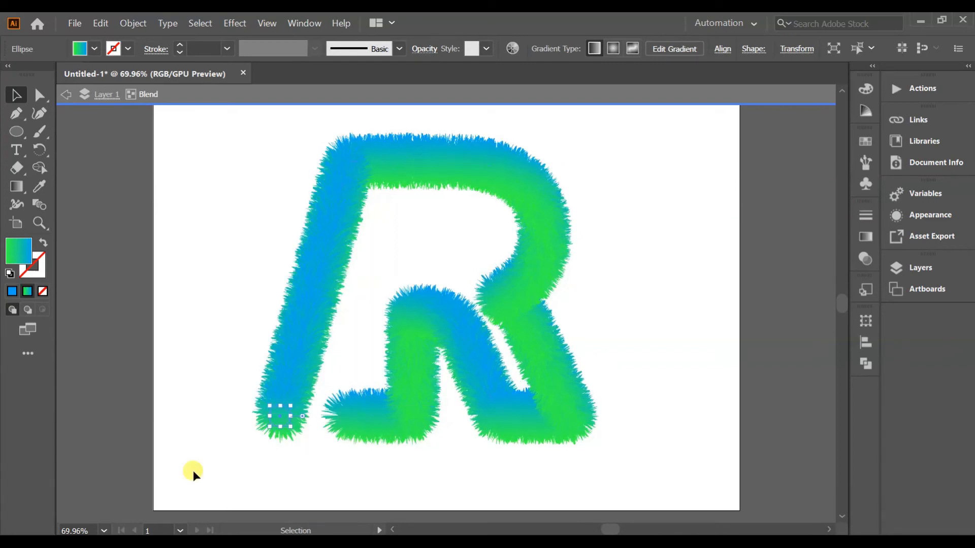
pyautogui.hotkey('ctrl', 'z')
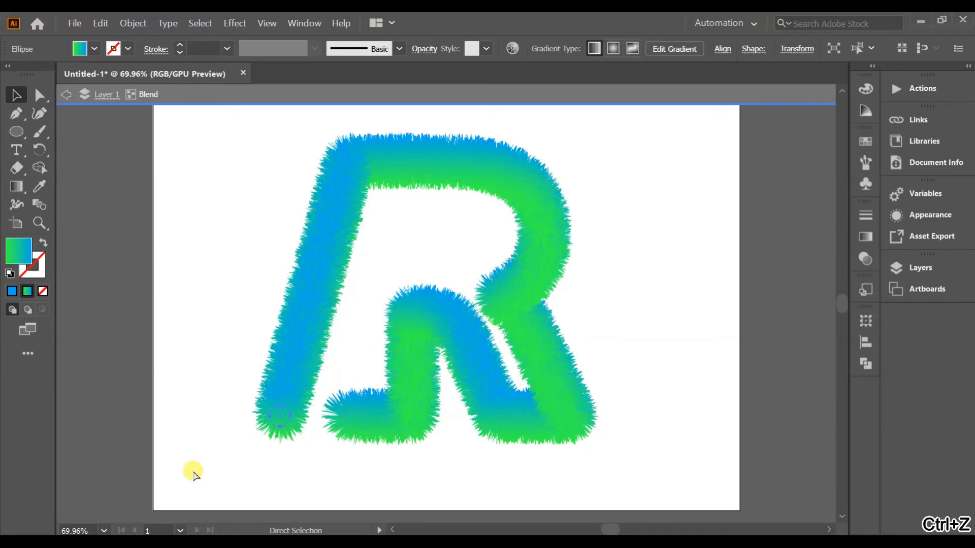
pyautogui.doubleClick(180, 330)
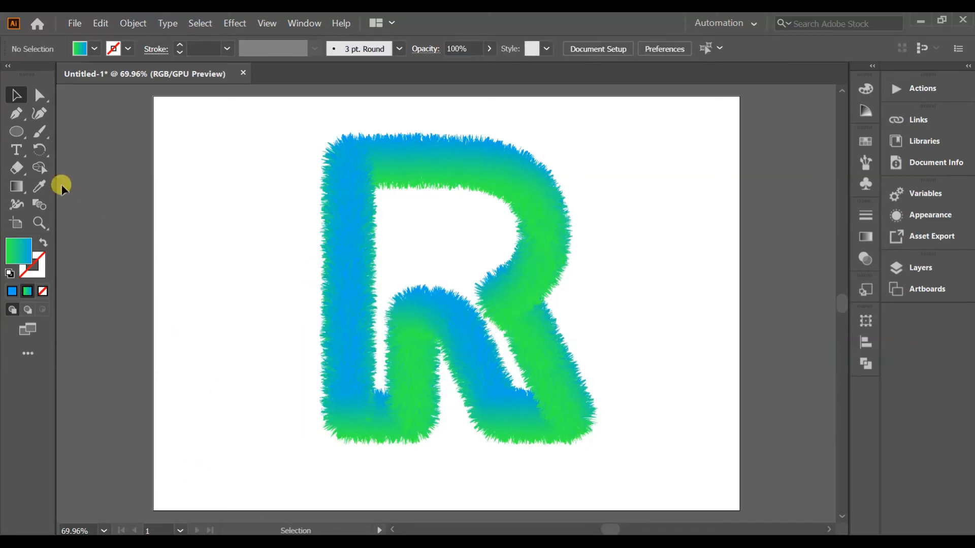
# - Draw a rectangle that covers the whole artboard
pyautogui.click(18, 136)
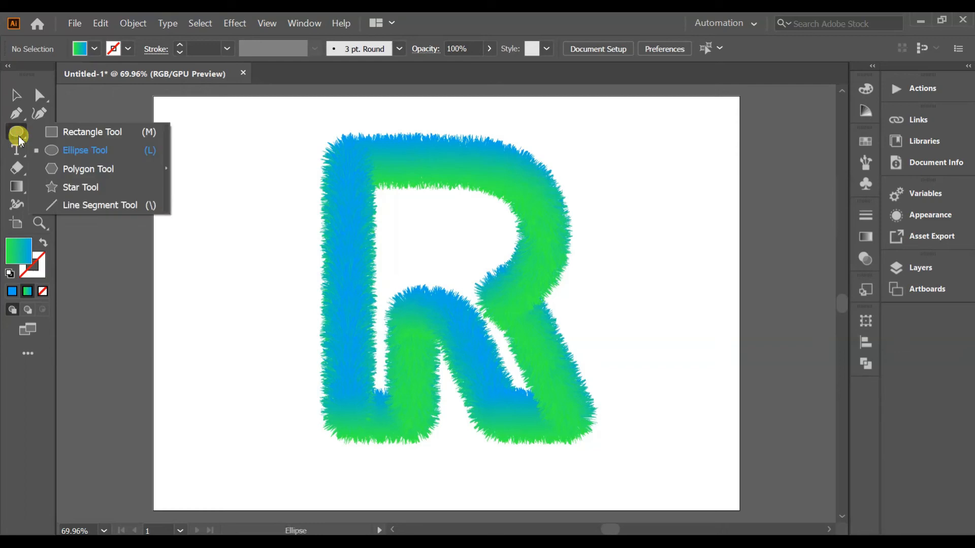
pyautogui.click(66, 132)
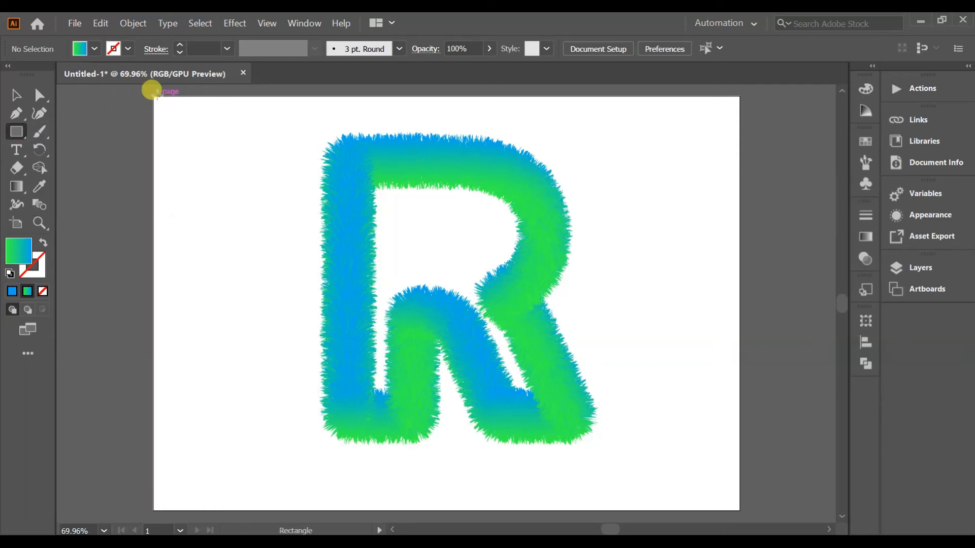
pyautogui.moveTo(152, 96); pyautogui.dragTo(735, 506)
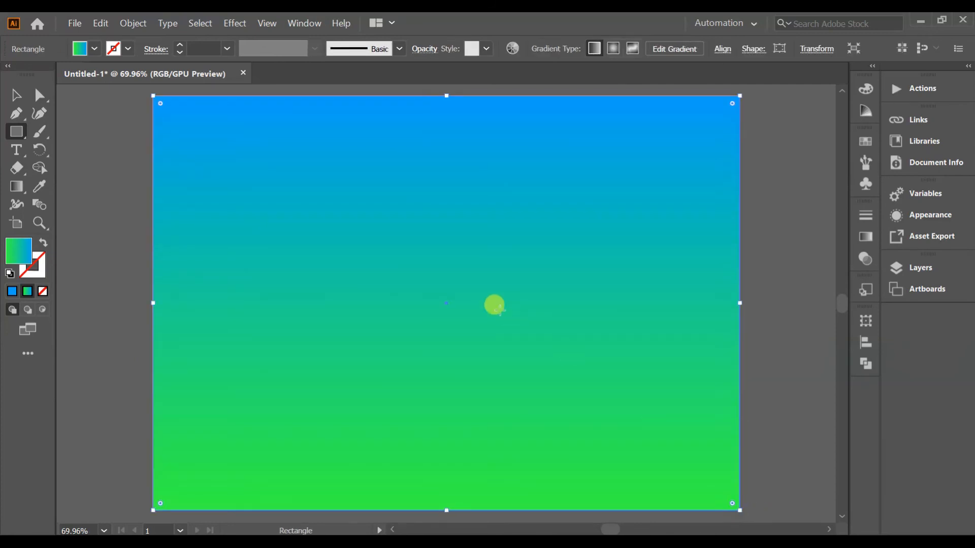
# - Fill the background rectangle with solid blue #4661B7
pyautogui.doubleClick(17, 254)
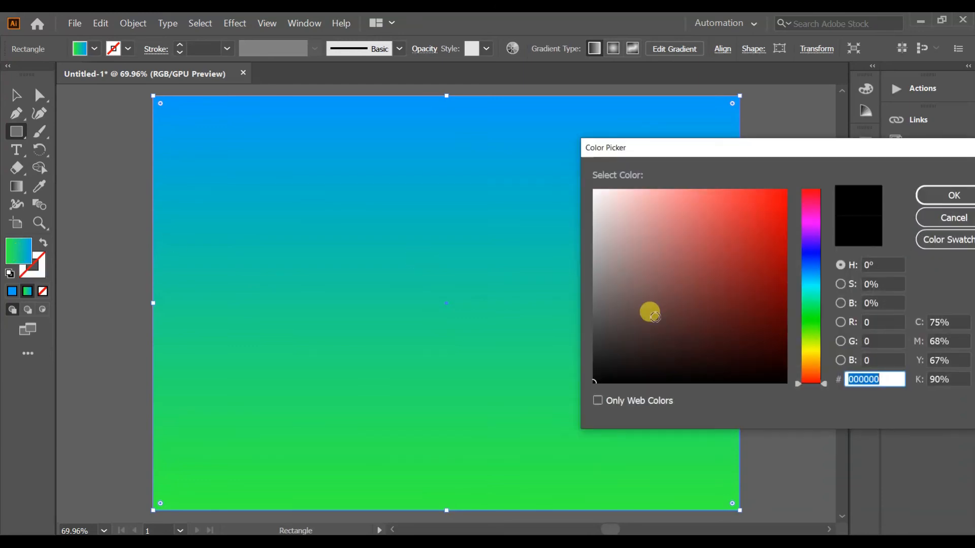
pyautogui.click(810, 249)
pyautogui.moveTo(810, 252); pyautogui.dragTo(811, 262)
pyautogui.click(712, 243)
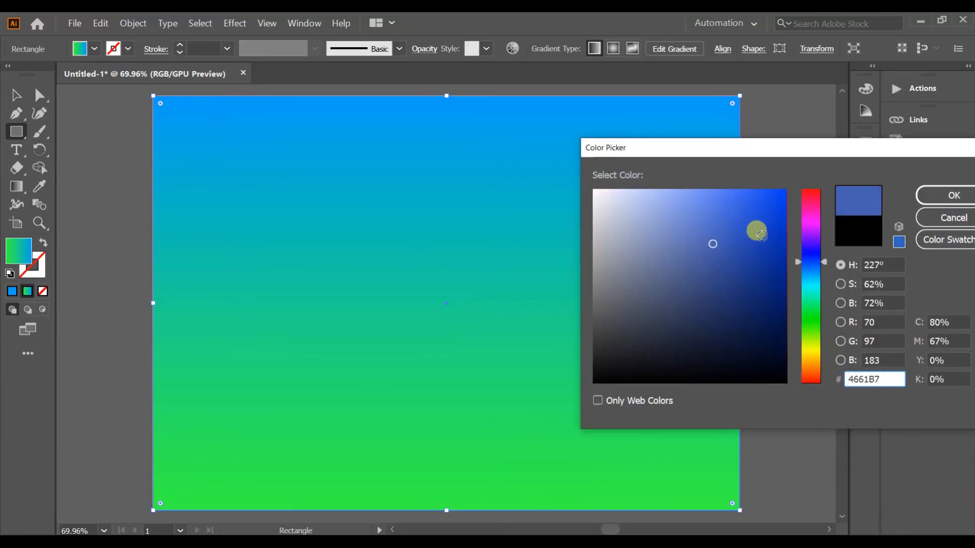
pyautogui.click(937, 201)
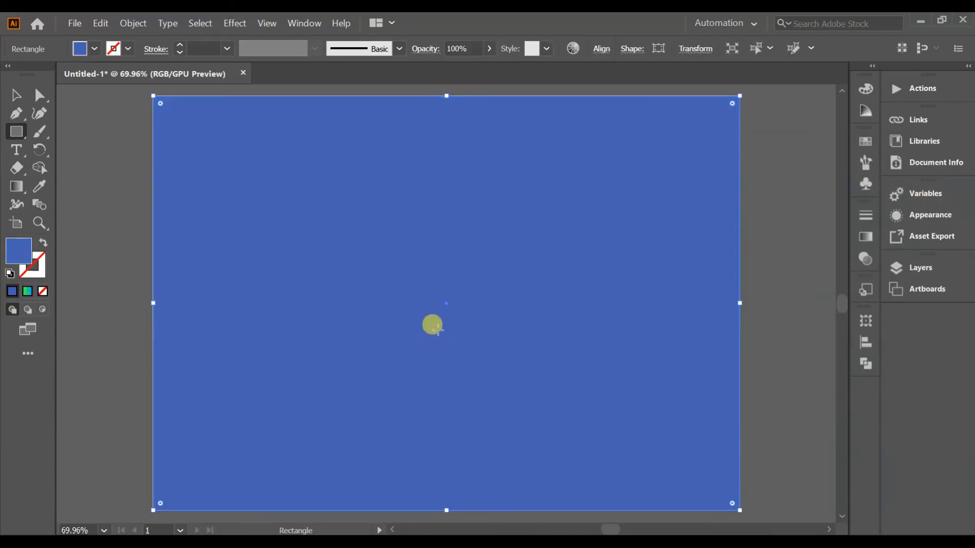
# - Send the background rectangle backward so it sits behind the furry R
pyautogui.rightClick(437, 329)
pyautogui.moveTo(477, 277)
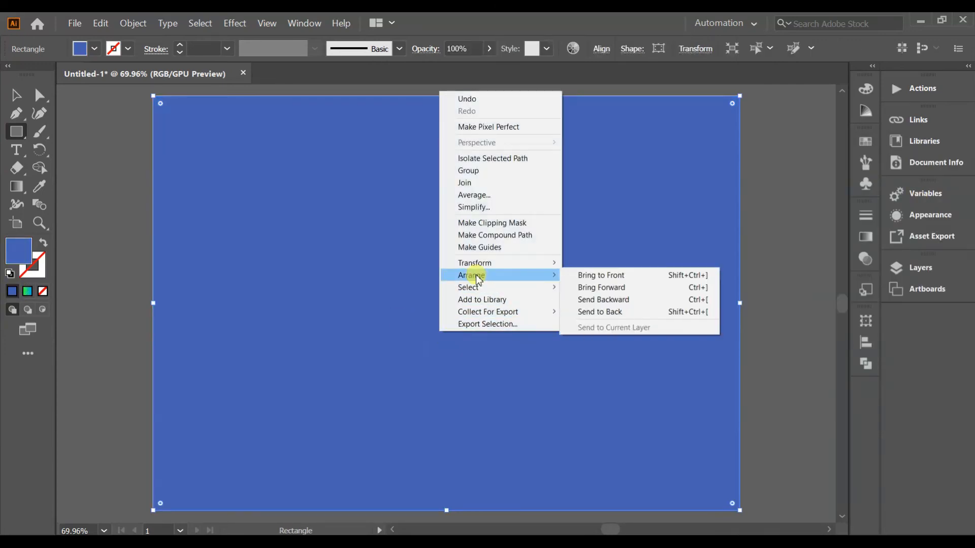
pyautogui.click(611, 300)
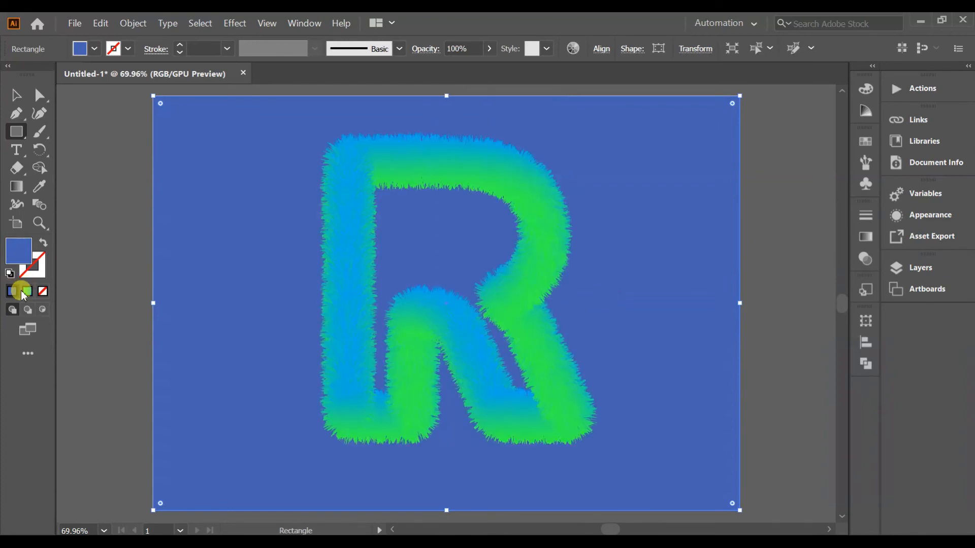
# - Give the rectangle a freeform gradient and rearrange its points: white upper left, teal upper right, green lower left, blue lower right
pyautogui.click(24, 292)
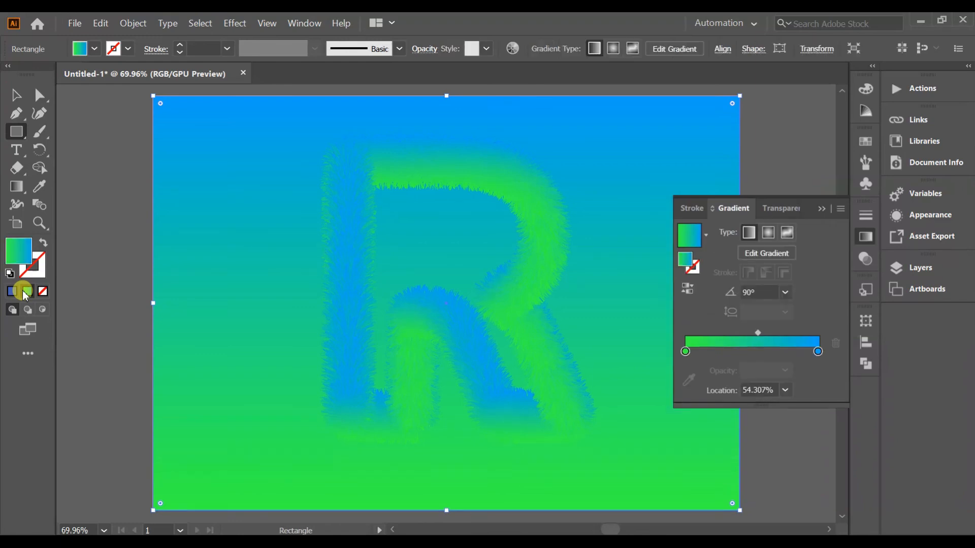
pyautogui.click(786, 235)
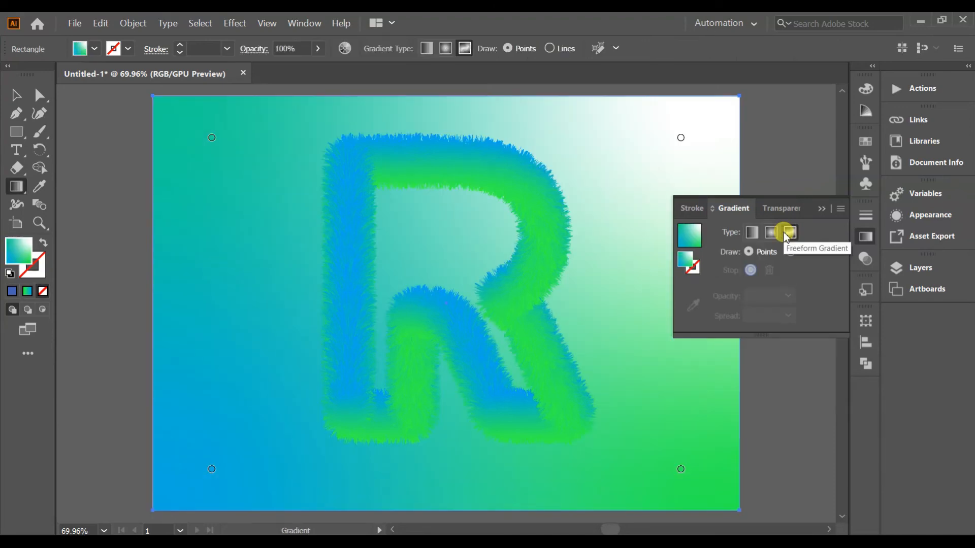
pyautogui.click(680, 138)
pyautogui.moveTo(212, 469); pyautogui.dragTo(629, 453)
pyautogui.moveTo(680, 469); pyautogui.dragTo(222, 450)
pyautogui.moveTo(629, 452); pyautogui.dragTo(684, 459)
pyautogui.moveTo(212, 137)
pyautogui.mouseDown()
pyautogui.moveTo(642, 141)
pyautogui.moveTo(196, 139)
pyautogui.mouseUp()
pyautogui.moveTo(642, 145); pyautogui.dragTo(666, 161)
pyautogui.click(821, 208)
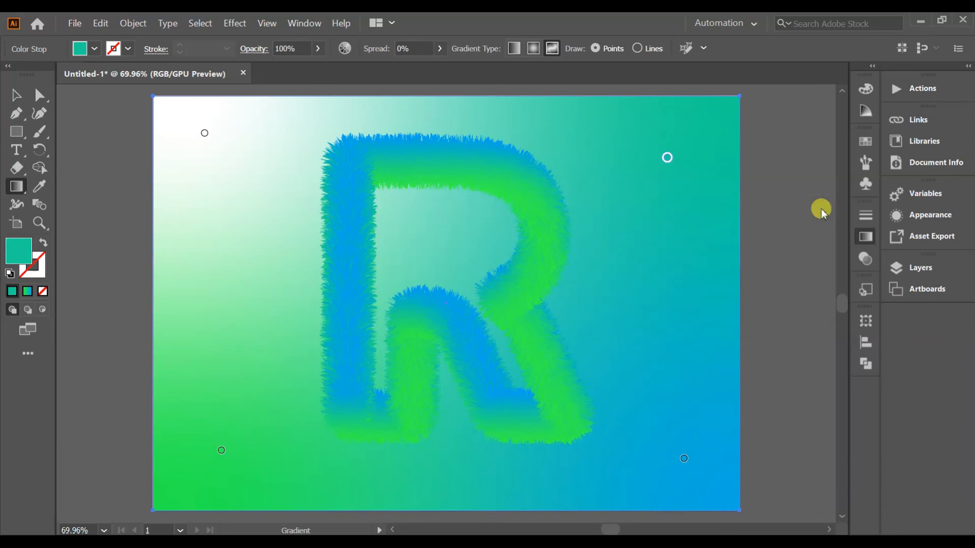
pyautogui.click(17, 96)
pyautogui.click(108, 164)
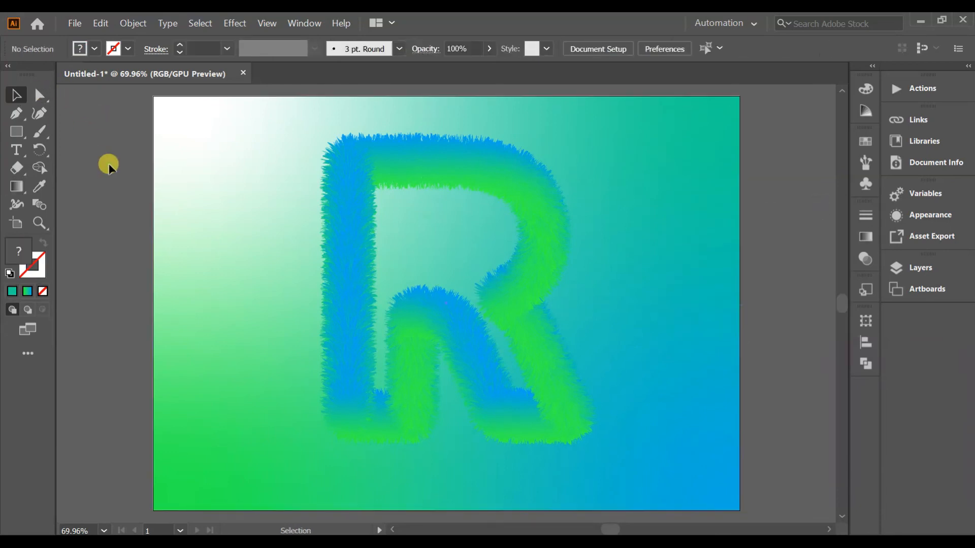
# - Copy the furry R blend to the clipboard and recolor the original to solid blue #1CAADB
pyautogui.click(341, 222)
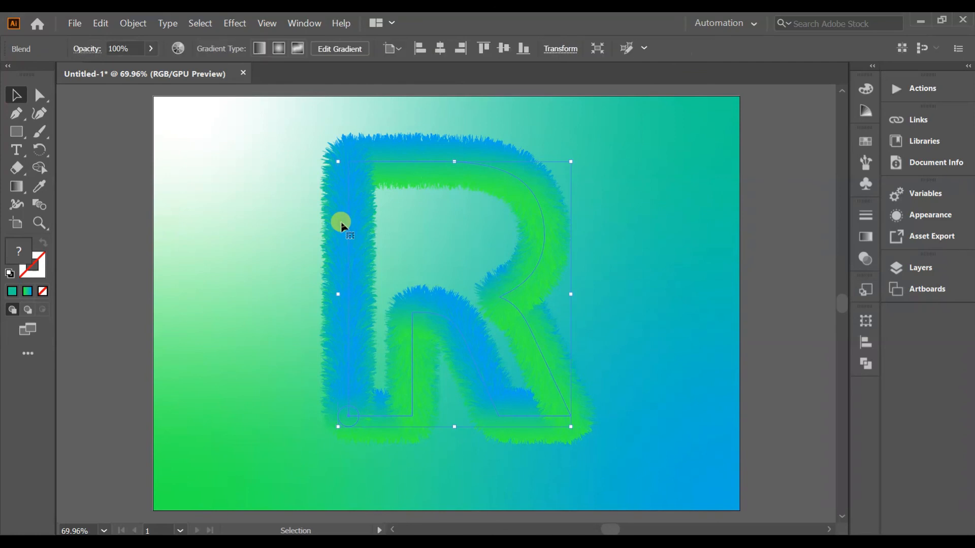
pyautogui.hotkey('ctrl', 'c')
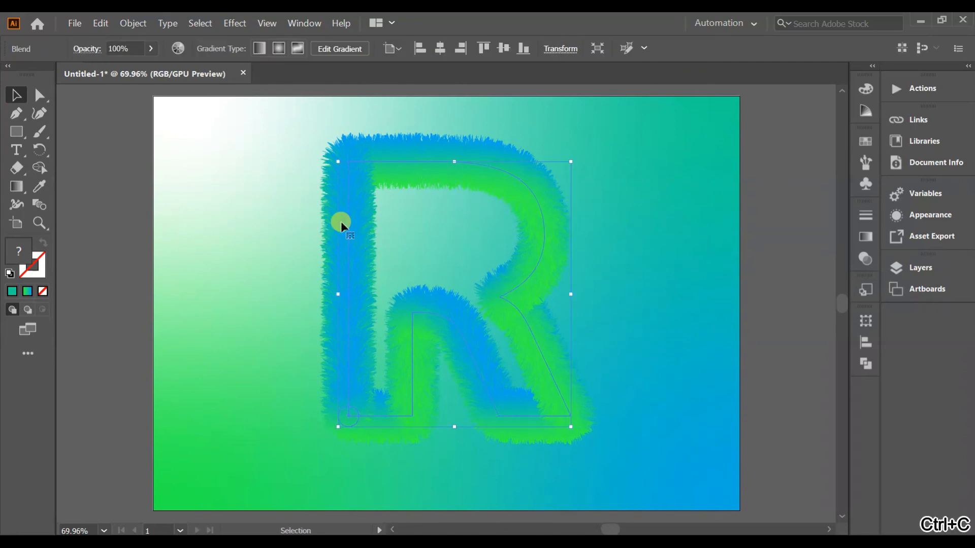
pyautogui.click(40, 187)
pyautogui.click(11, 291)
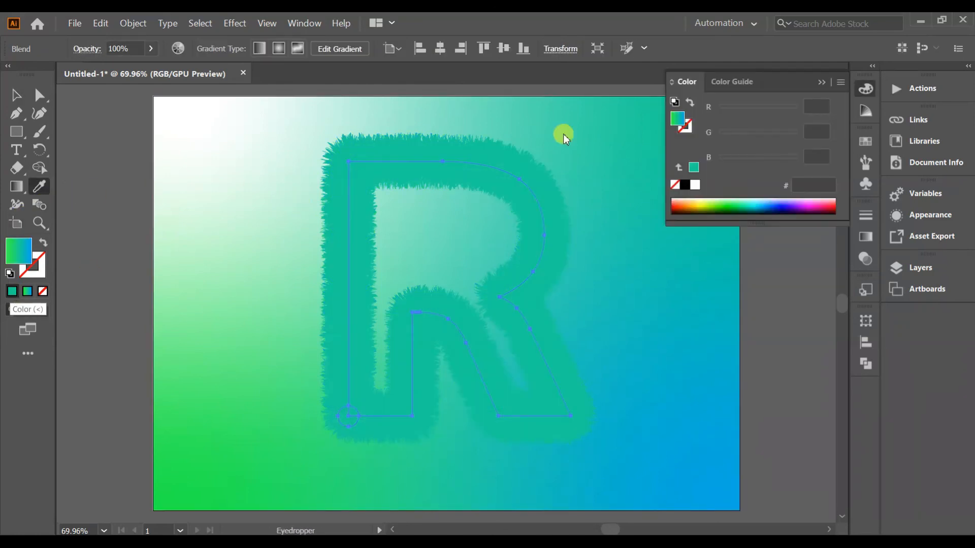
pyautogui.click(692, 169)
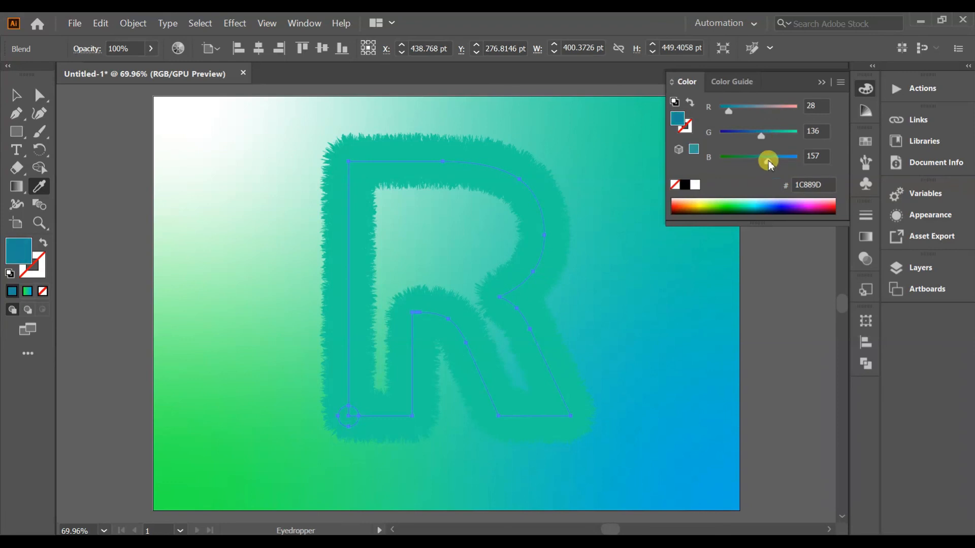
pyautogui.click(787, 160)
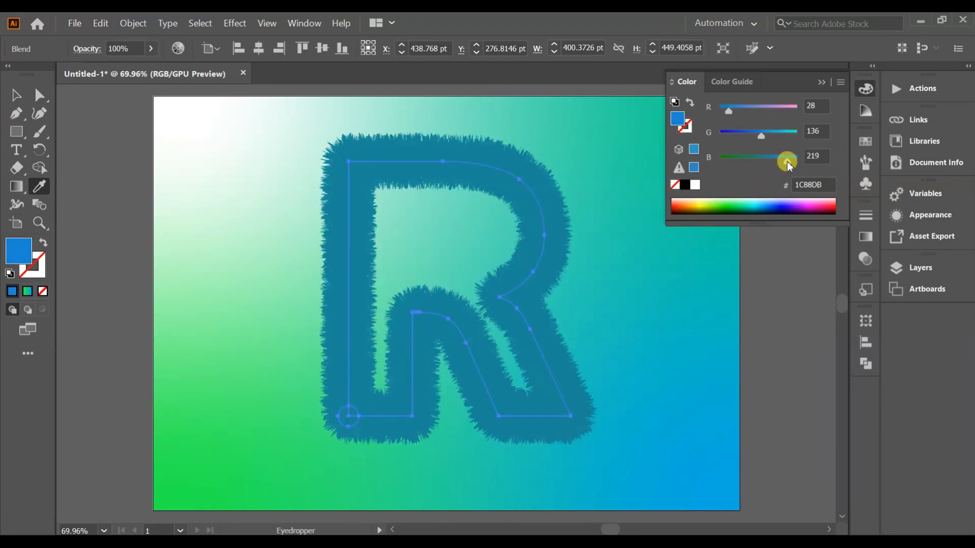
pyautogui.click(772, 132)
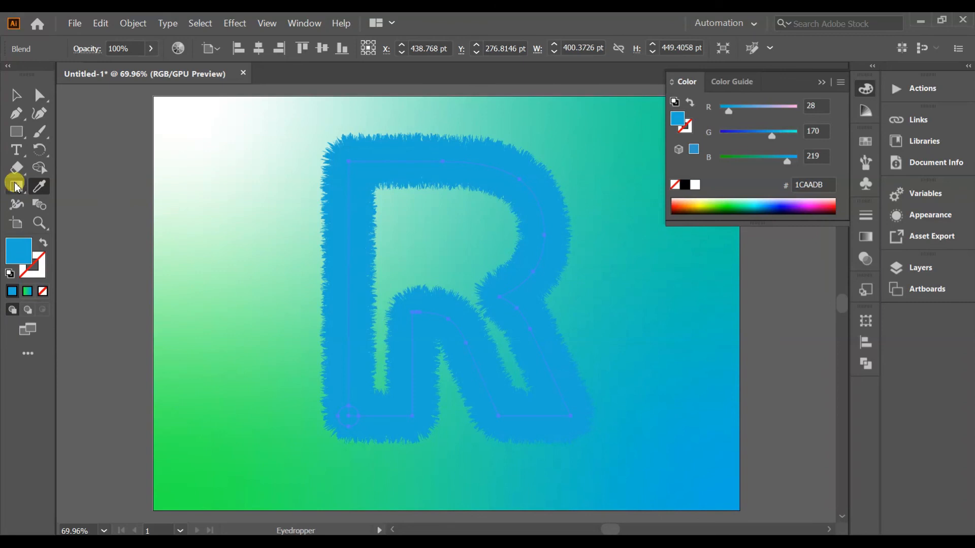
# - Shift the solid blue R slightly to the right and down to act as a shadow
pyautogui.click(14, 96)
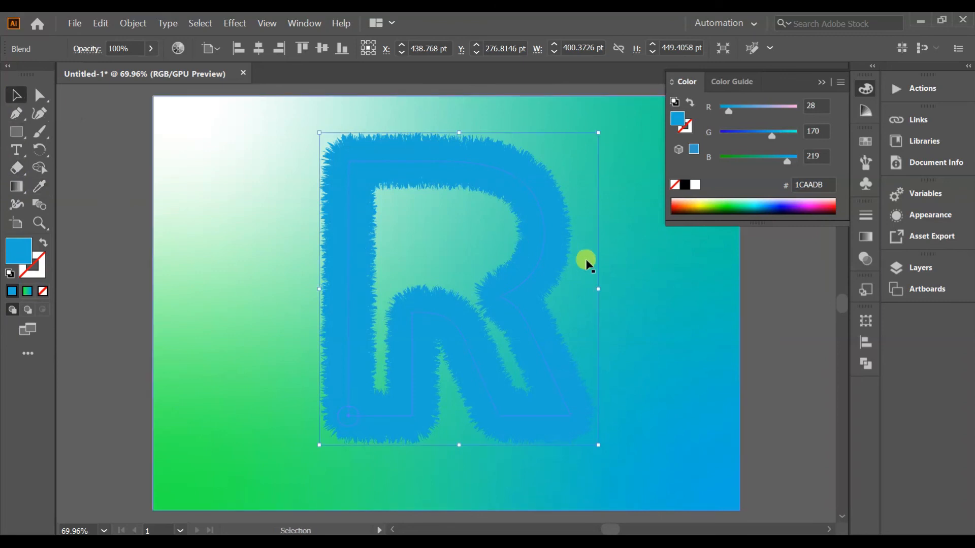
pyautogui.click(822, 83)
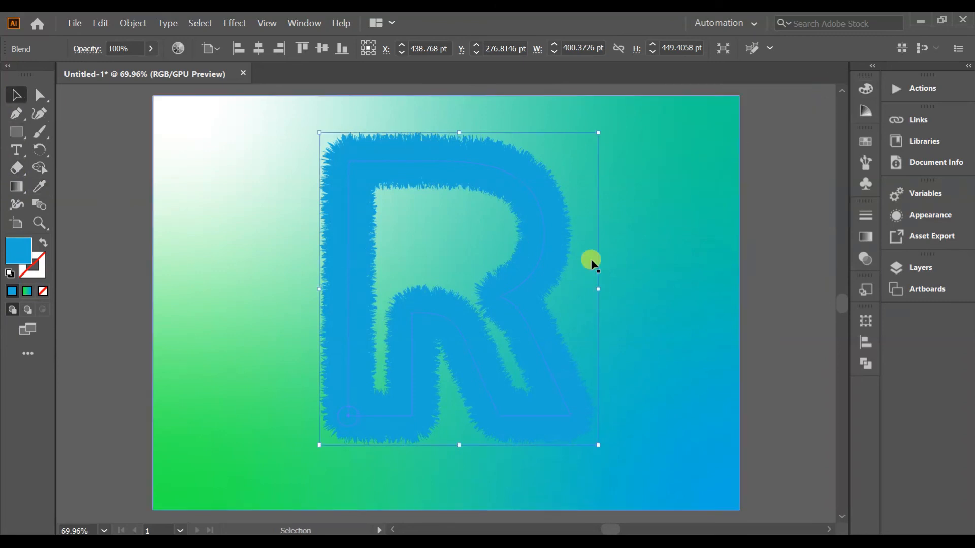
pyautogui.click(523, 301)
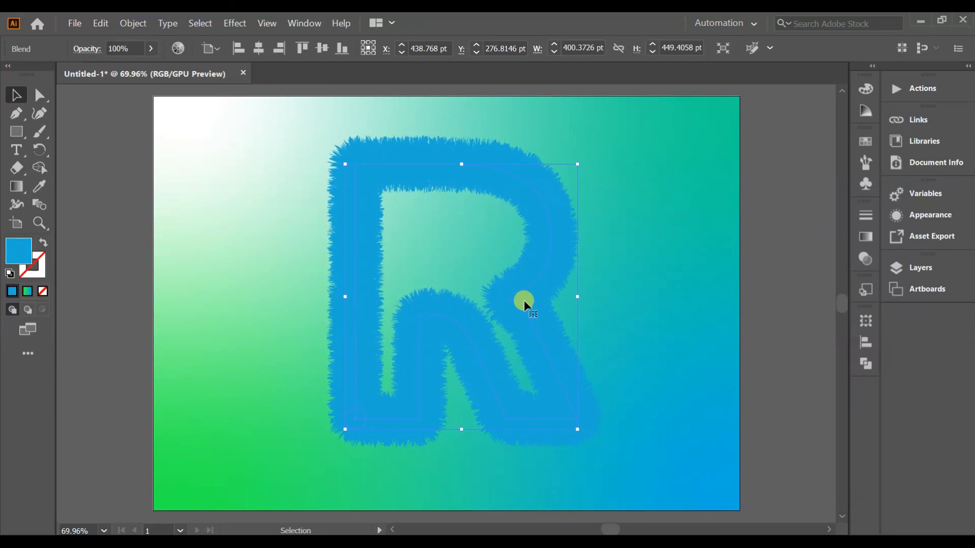
# - Paste the copied gradient R in front at its original position and deselect it
pyautogui.click(84, 144)
pyautogui.hotkey('ctrl', 'f')
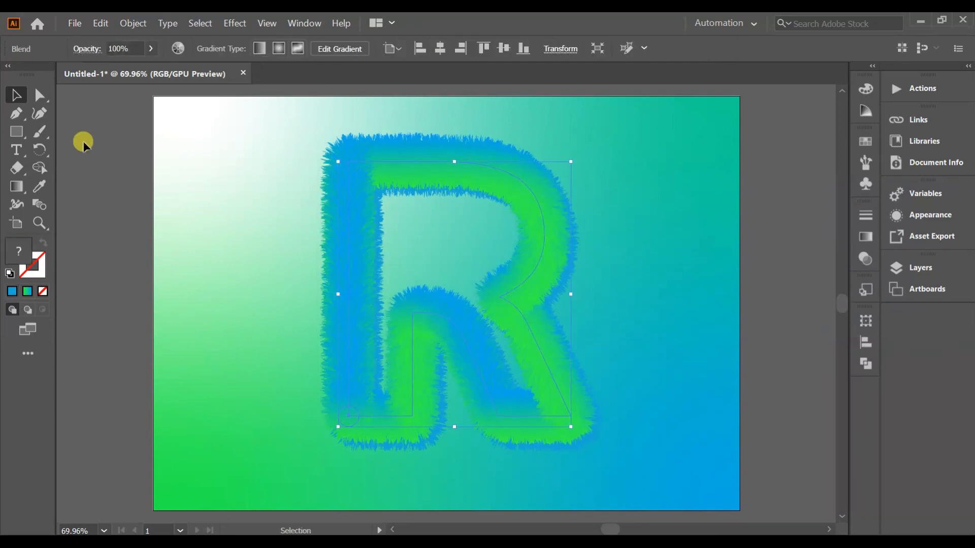
pyautogui.click(84, 145)
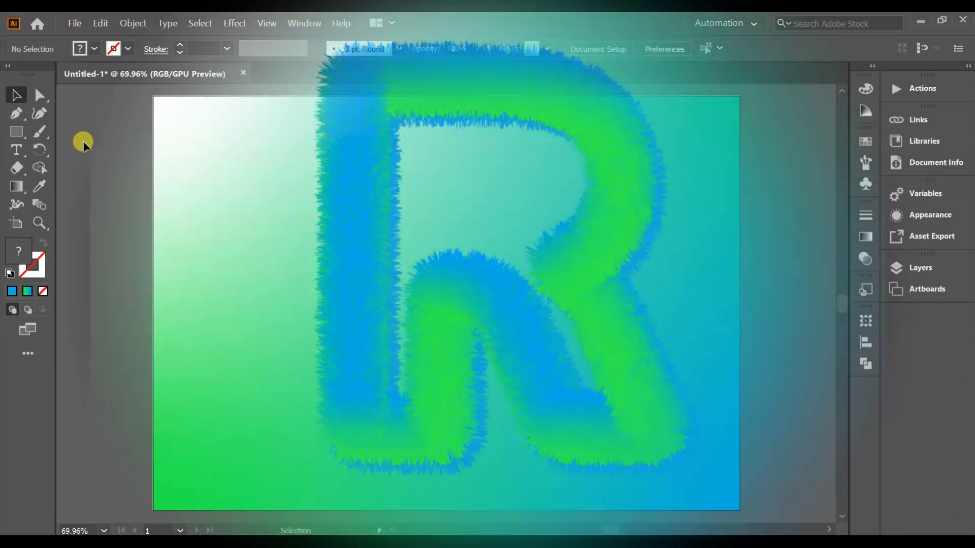